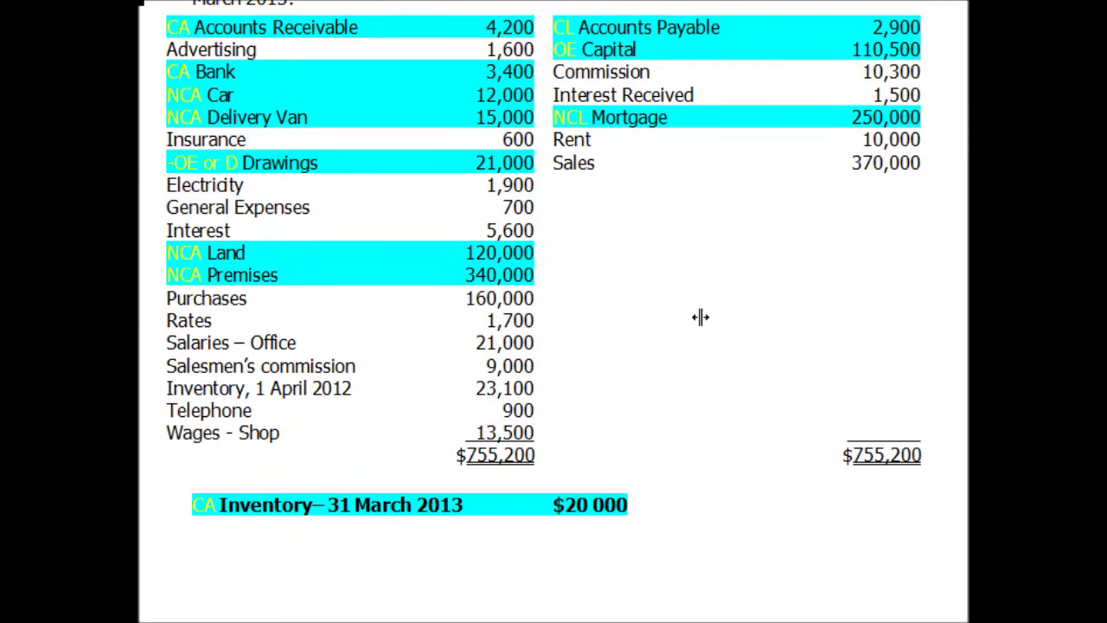
Step: Identify the non-current assets in the trial balance by marking Car, Delivery Van, Land and Premises in turn
left_click_drag(237, 110, 216, 109)
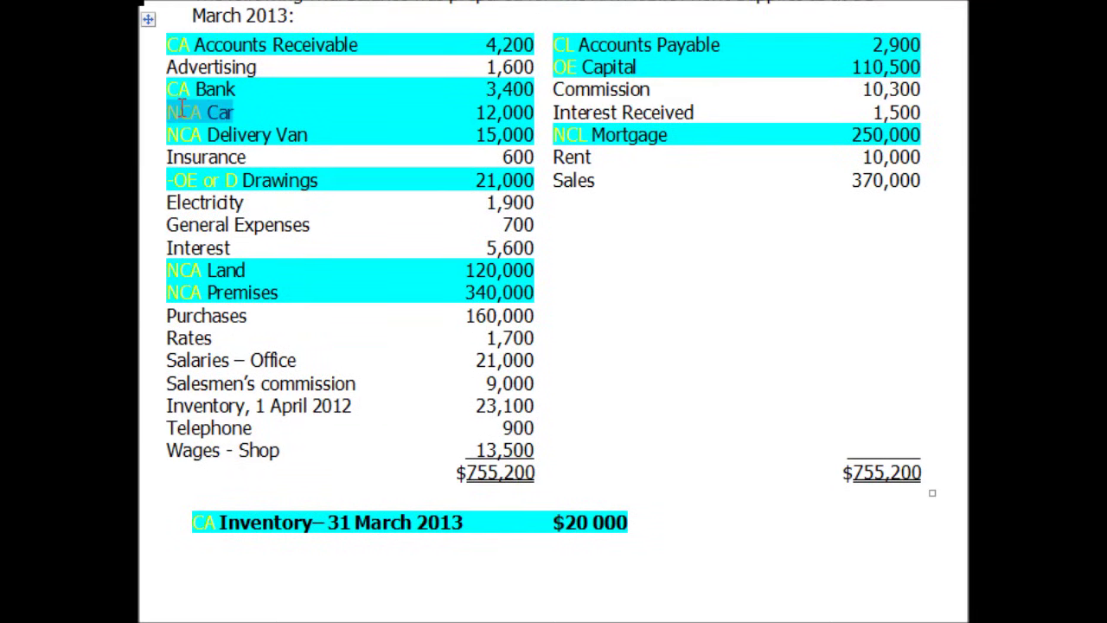
left_click_drag(308, 133, 169, 134)
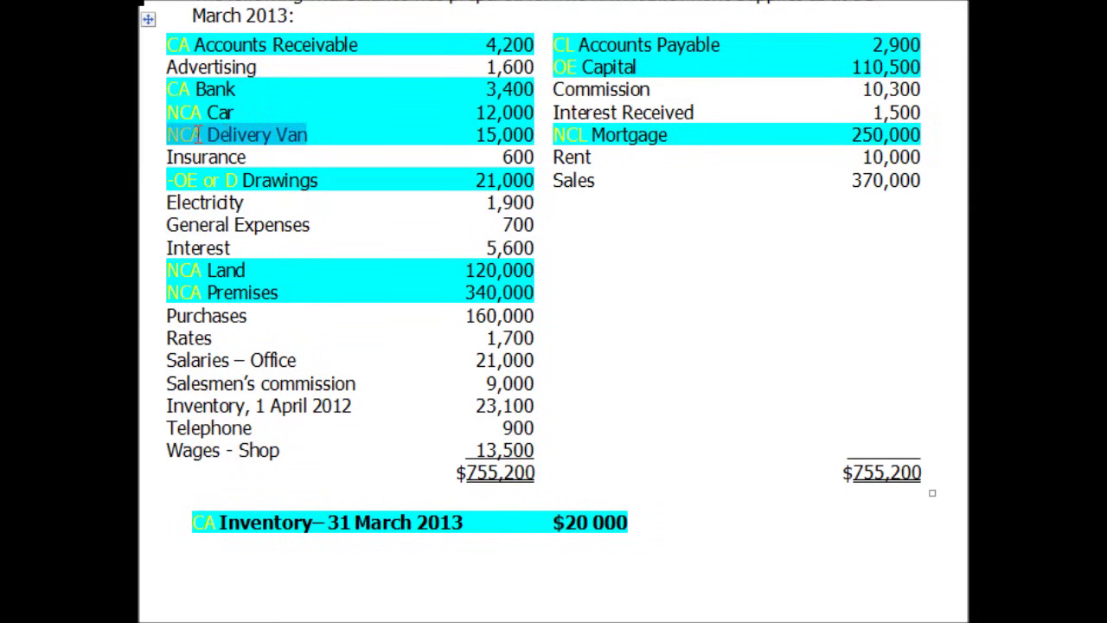
left_click_drag(247, 271, 177, 271)
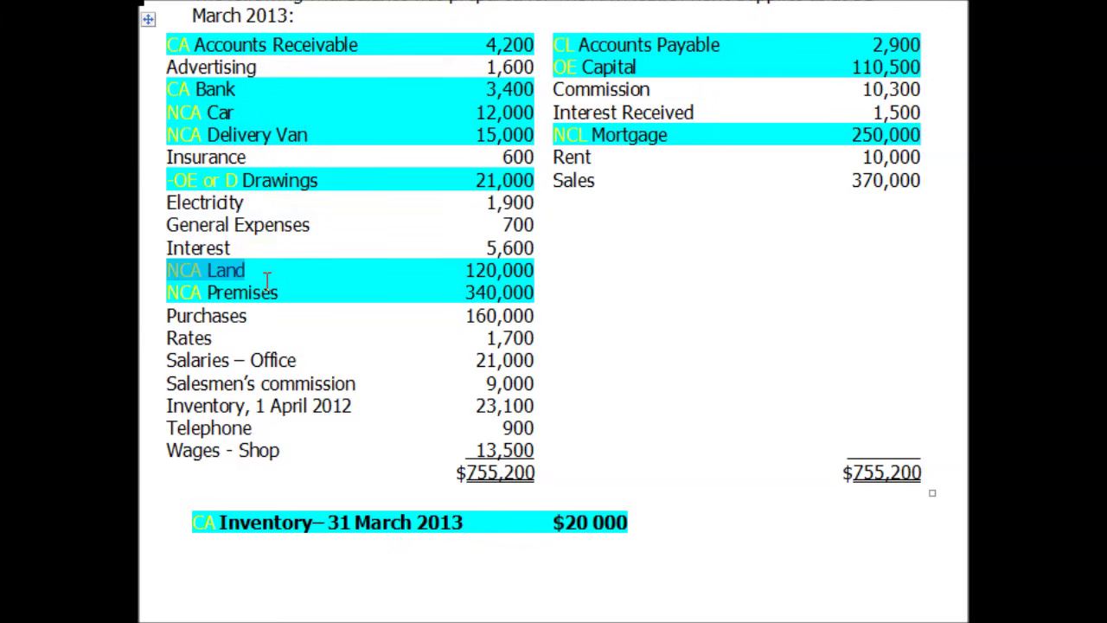
left_click_drag(282, 292, 168, 293)
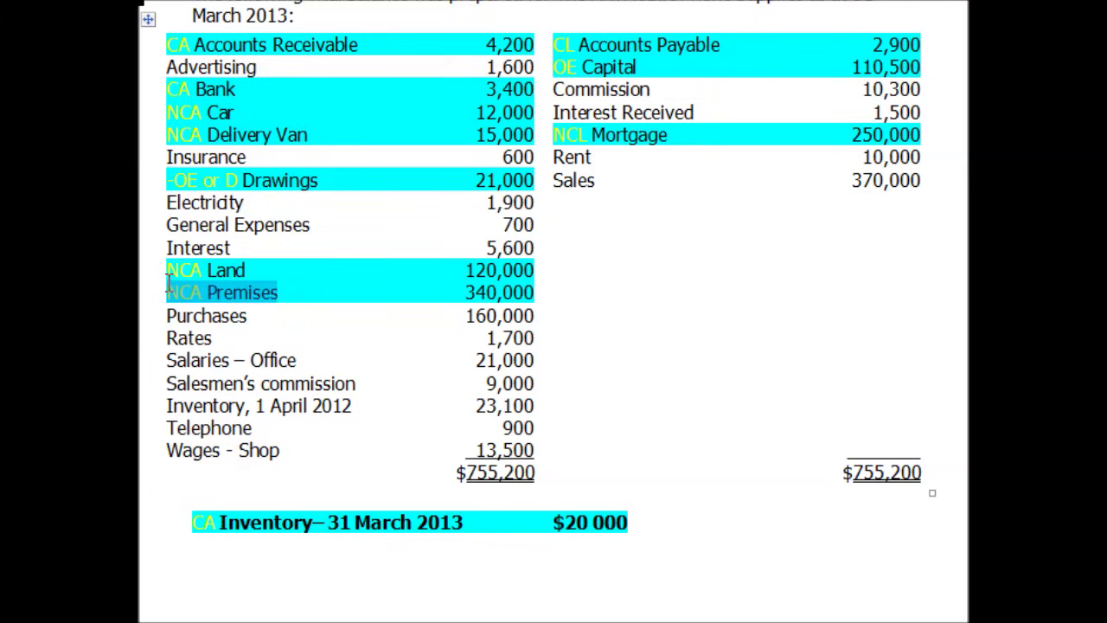
left_click(335, 112)
Step: Enter Car with 12 000 as the first item under Non Current Assets in the statement of financial position
scroll(334, 112, "down", 15)
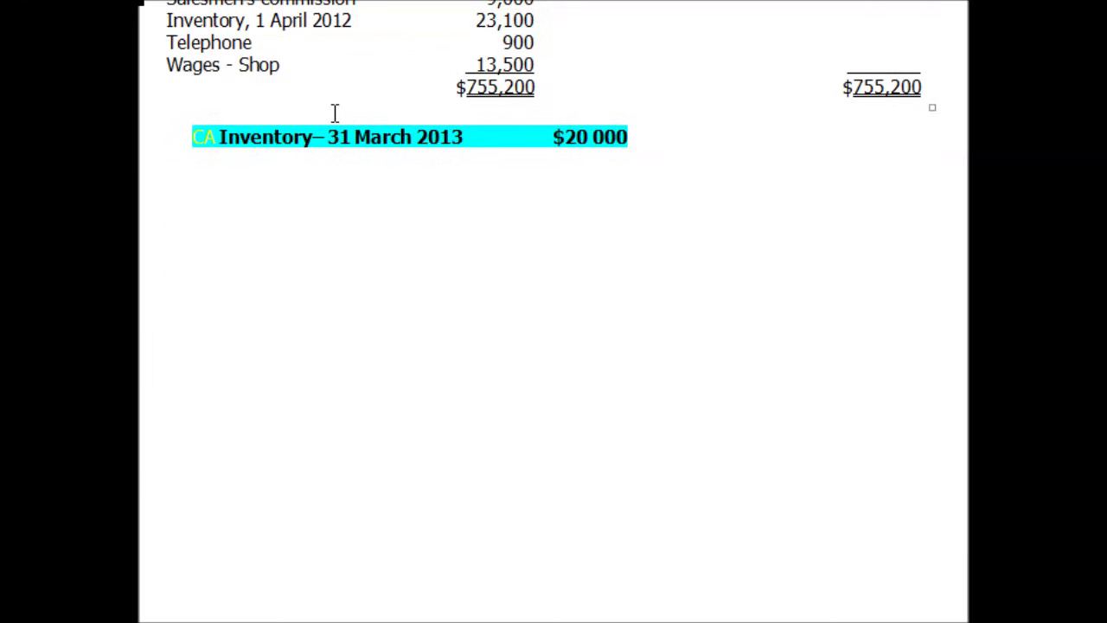
scroll(335, 112, "down", 3)
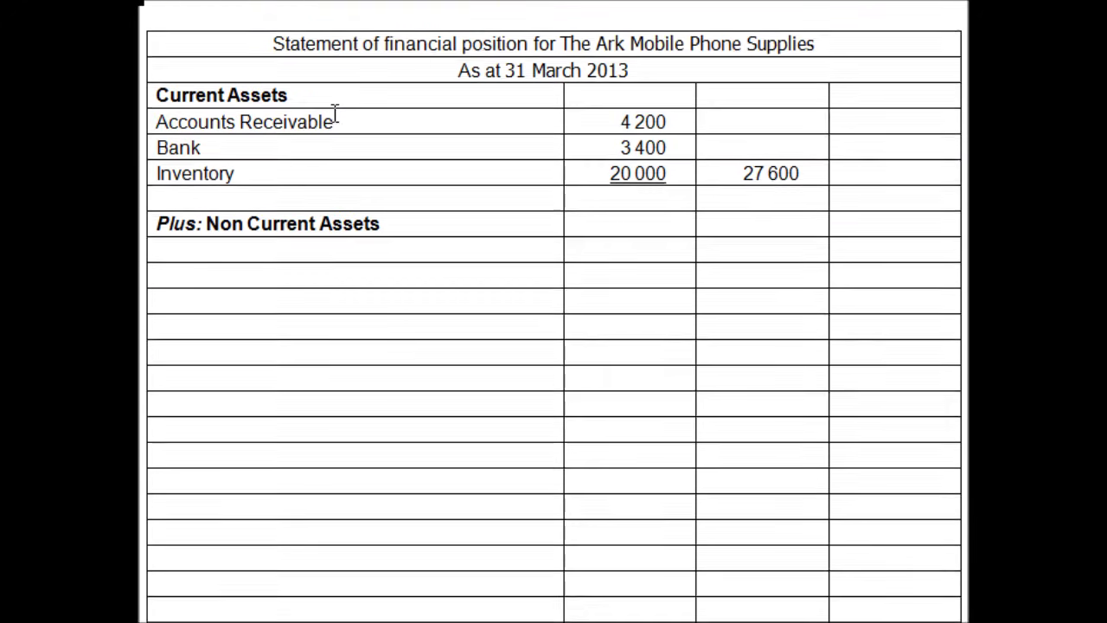
left_click(269, 227)
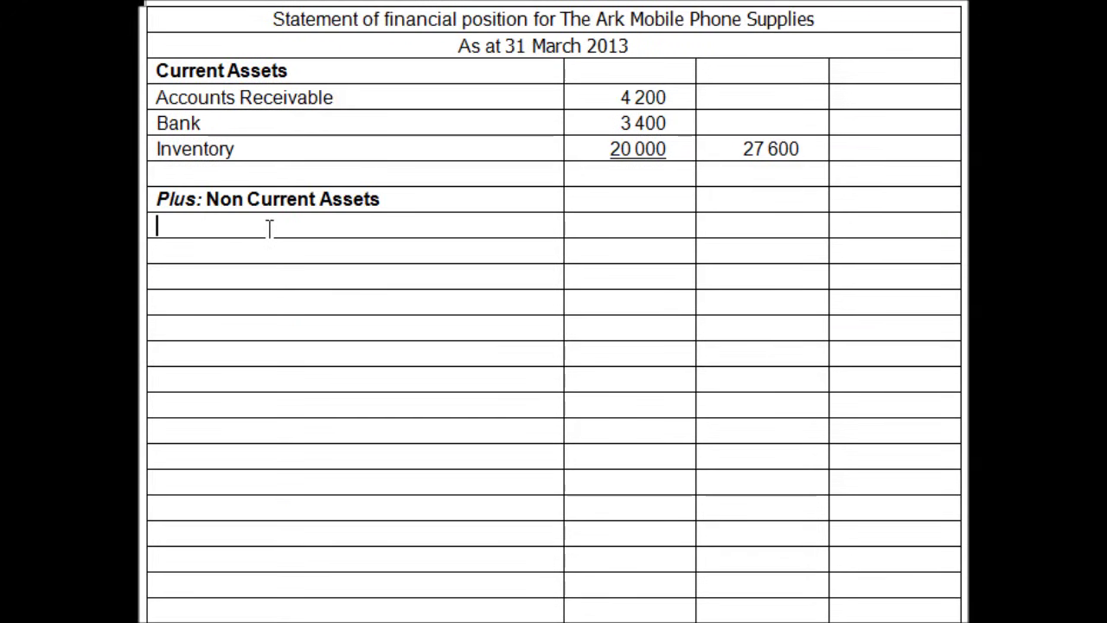
type("Car")
key("Tab")
type("12 0")
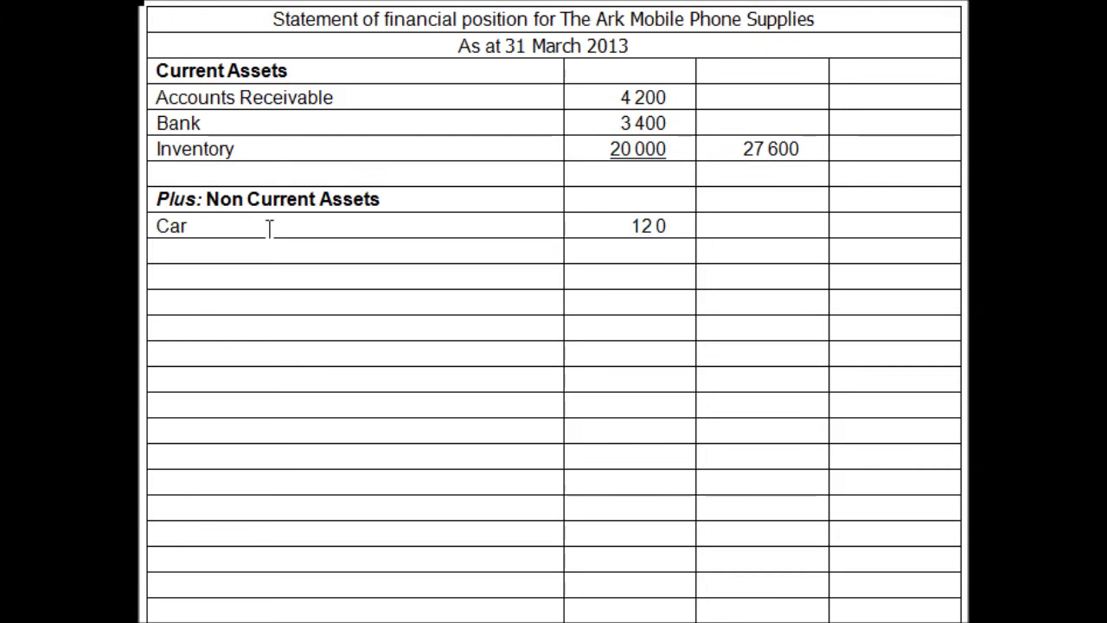
type("00")
key("Down")
key("Left")
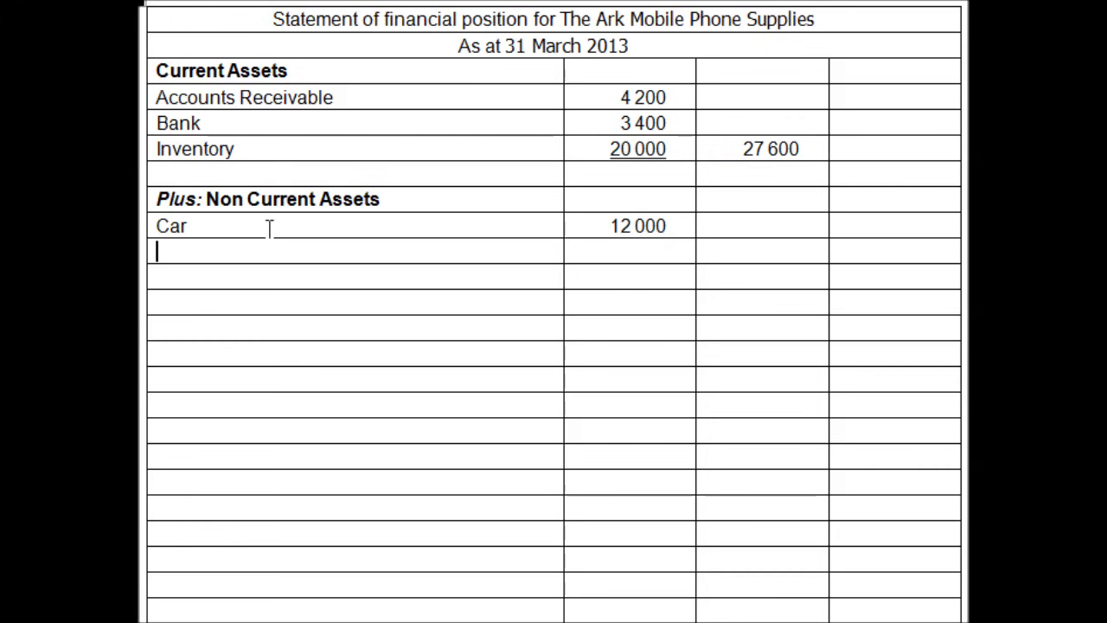
Step: Add Delivery Van with 15 000 in the row below Car
type("Delive")
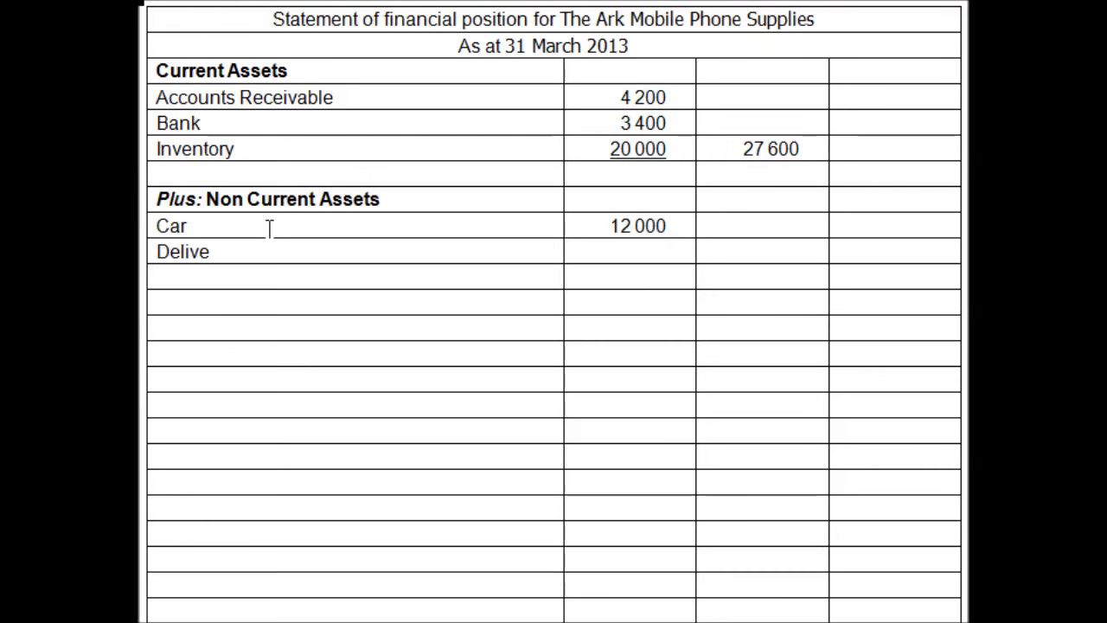
type("ry Van")
key("Tab")
type("15 000")
key("Tab")
key("Tab")
key("Tab")
Step: Add Land with 120 000 in the row below Delivery Van
type("Land")
key("Tab")
type("120000")
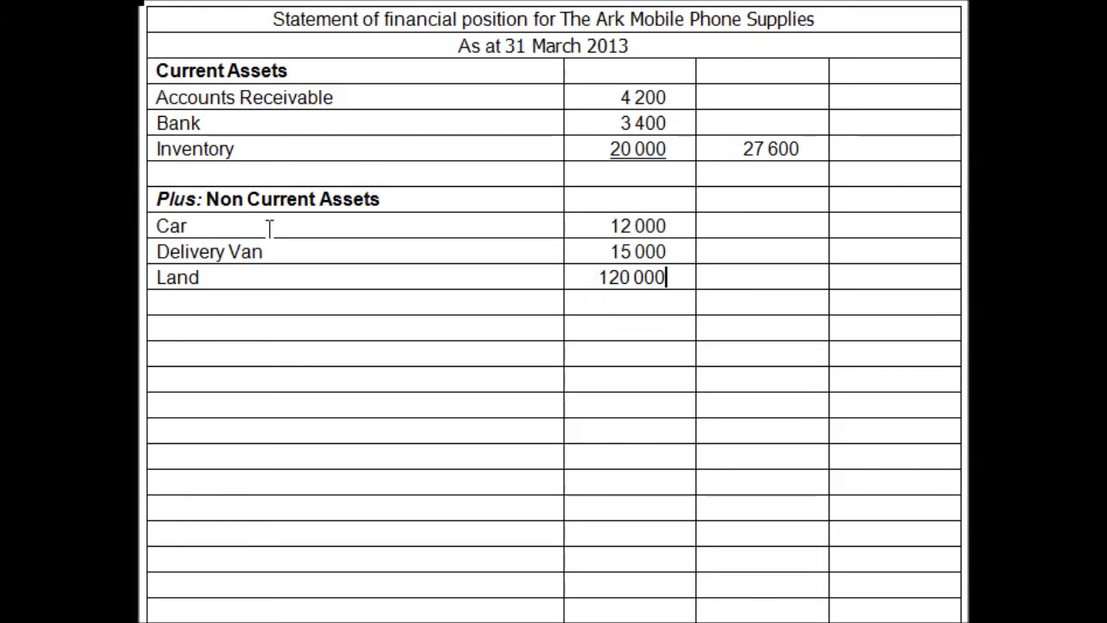
key("Tab")
key("Tab")
key("Tab")
Step: Add Premises with 340 000 below Land and underline the amount as the last non-current asset
type("Premises")
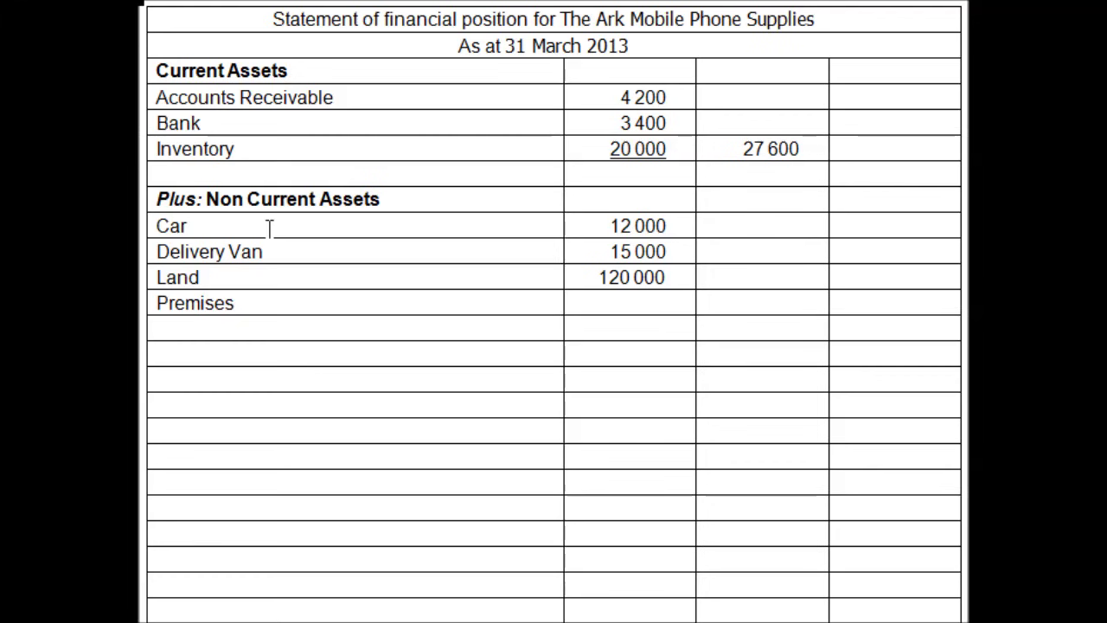
type("340 0000")
key("BackSpace")
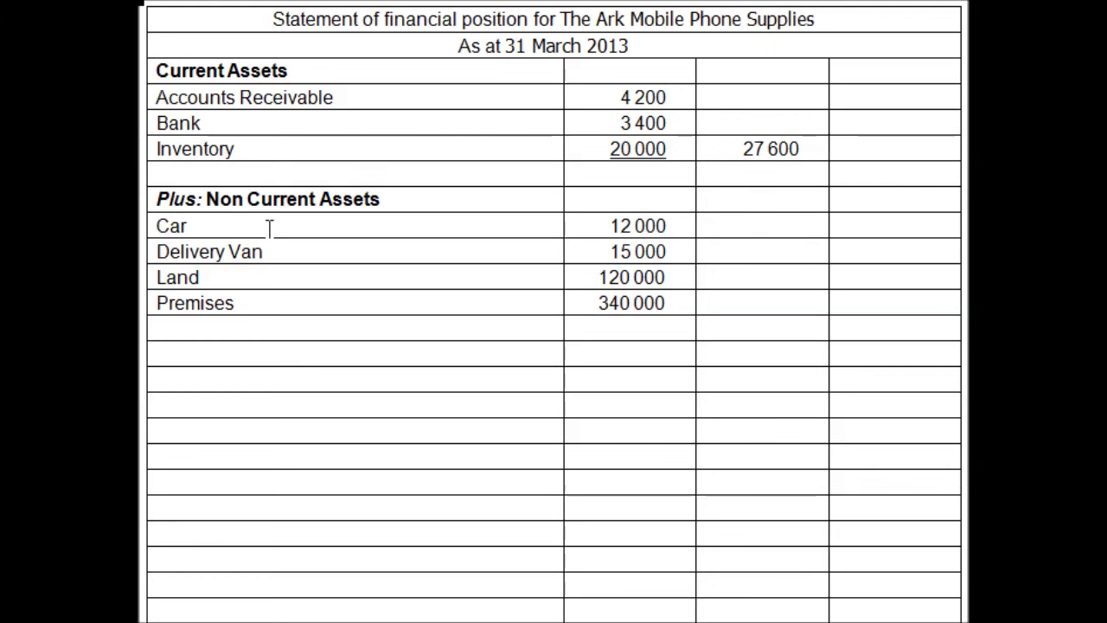
key("shift+Left")
key("shift+Left")
key("shift+Left")
key("shift+Left")
key("shift+Left")
key("shift+Left")
key("shift+Left")
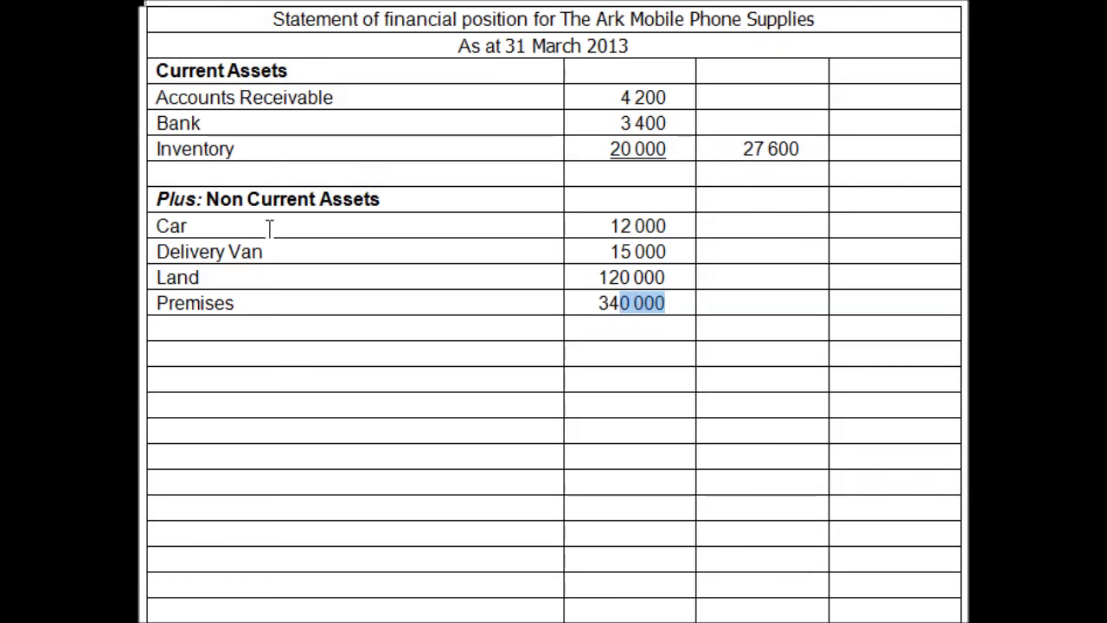
key("ctrl+u")
key("End")
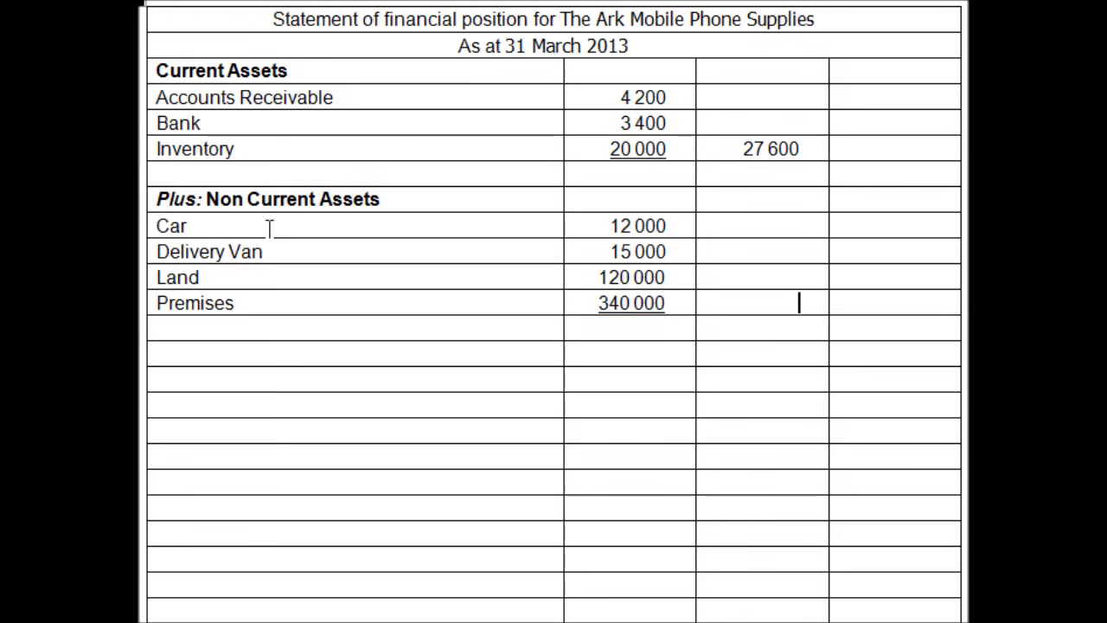
Step: Enter the non-current assets subtotal of 487 000 beside Premises and label the next row TOTAL ASSETS
key("Tab")
type("487 000")
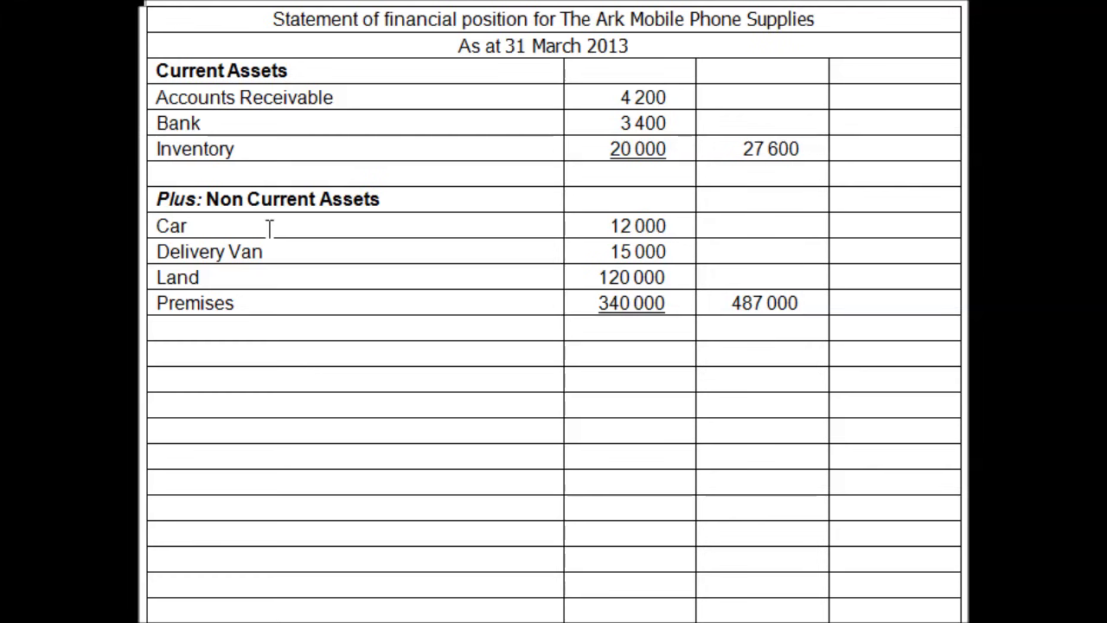
key("Left")
key("Left")
type("TOTAL ASS")
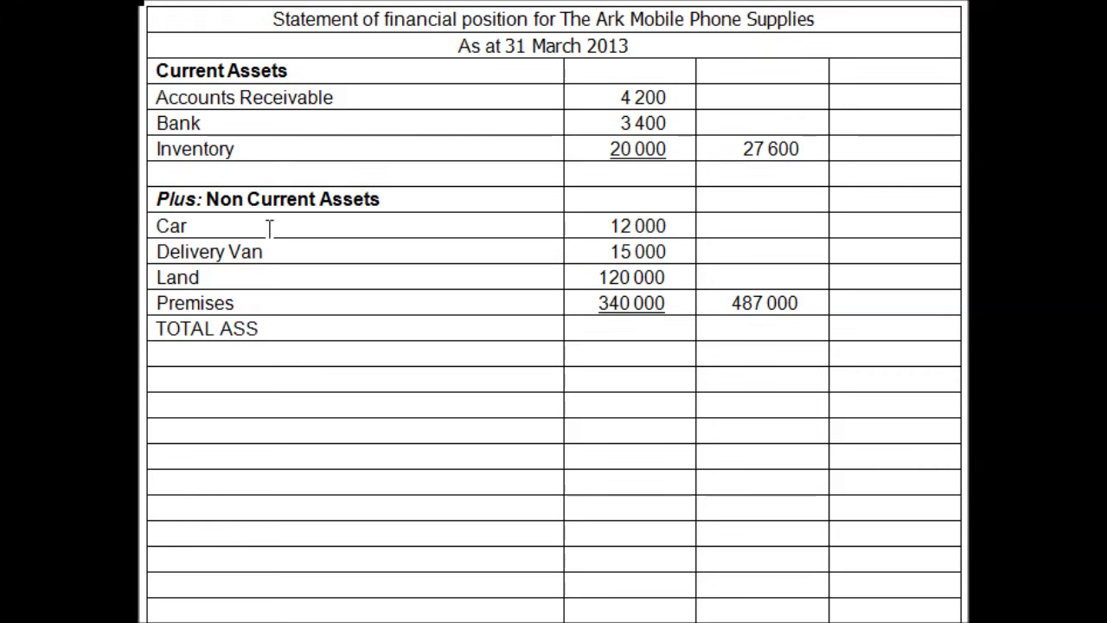
type("ETS")
key("Right")
key("Right")
key("Right")
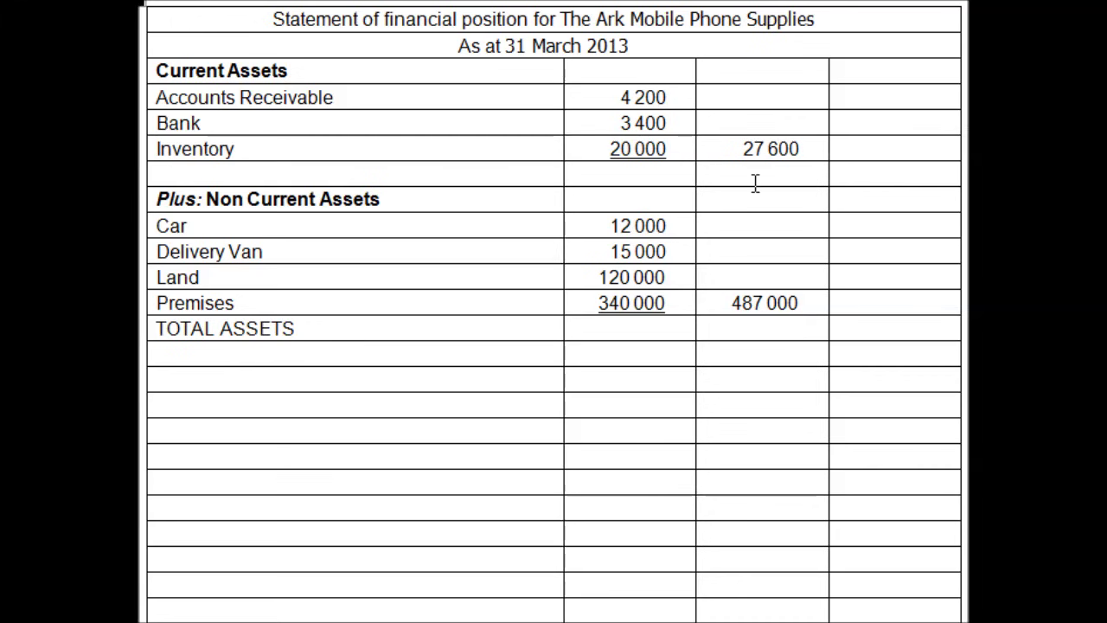
Step: Underline the 487 000 subtotal and enter 514 600 beneath it as the total assets
left_click_drag(735, 160, 729, 304)
left_click(801, 304)
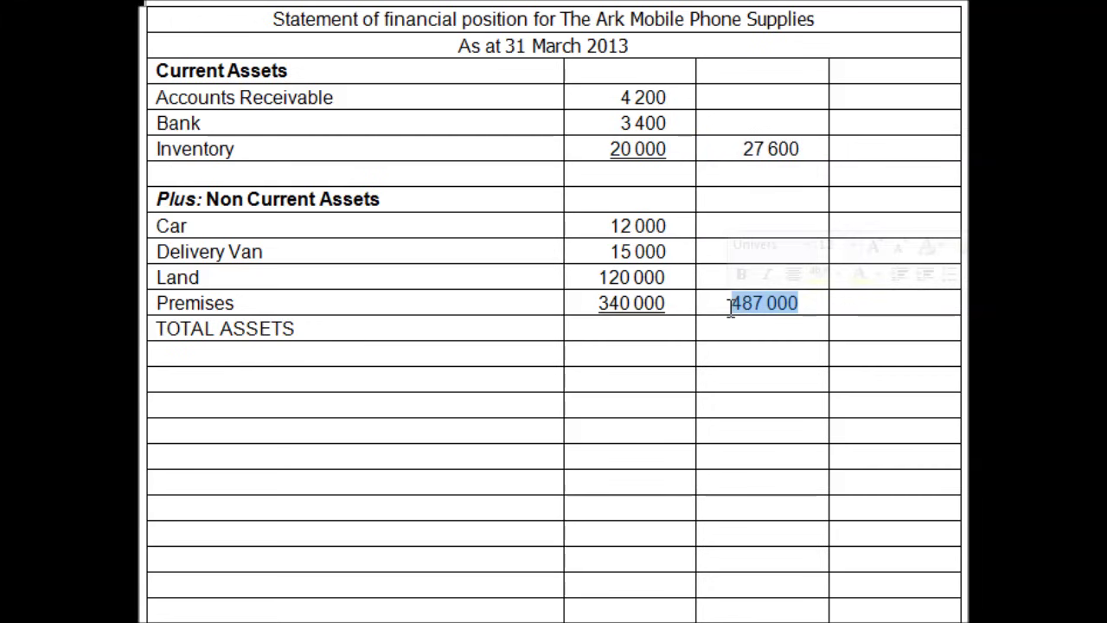
key("ctrl+u")
key("Down")
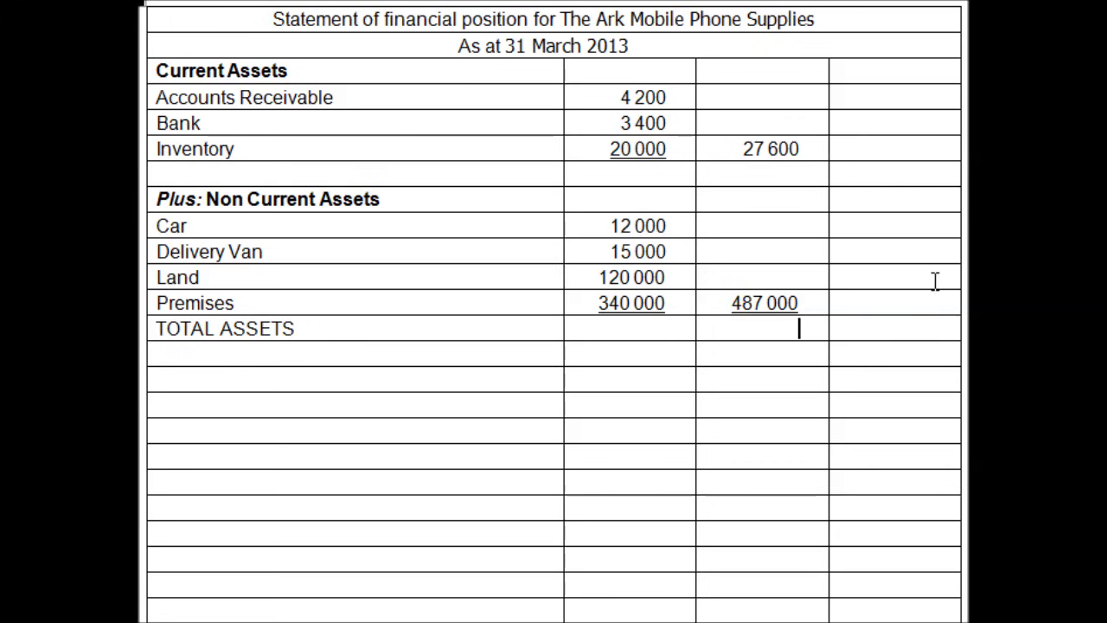
type("514")
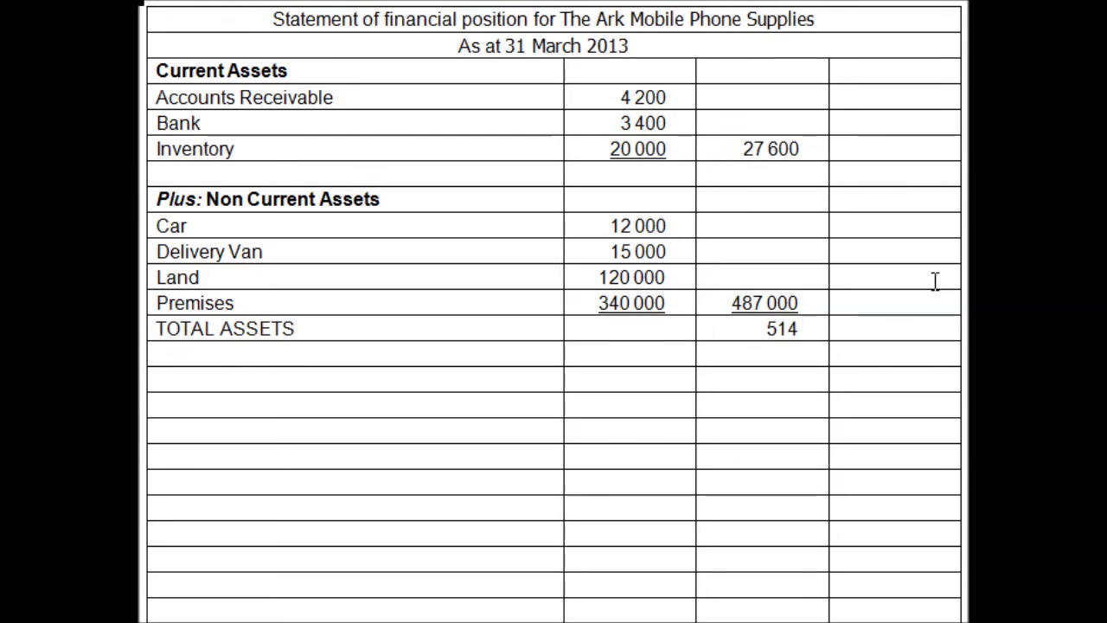
type(" 600")
Step: Leave a blank row below TOTAL ASSETS and add the bold headings "Less: Liabilities" and "Current Liabilities", with "Less:" in italics
left_click(261, 375)
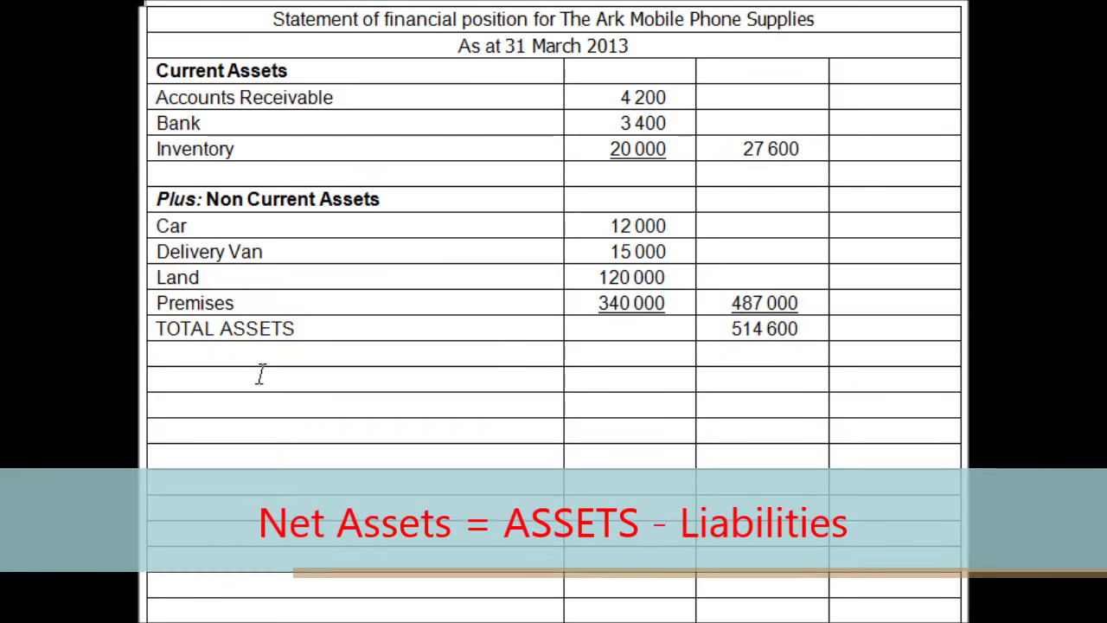
type("Le")
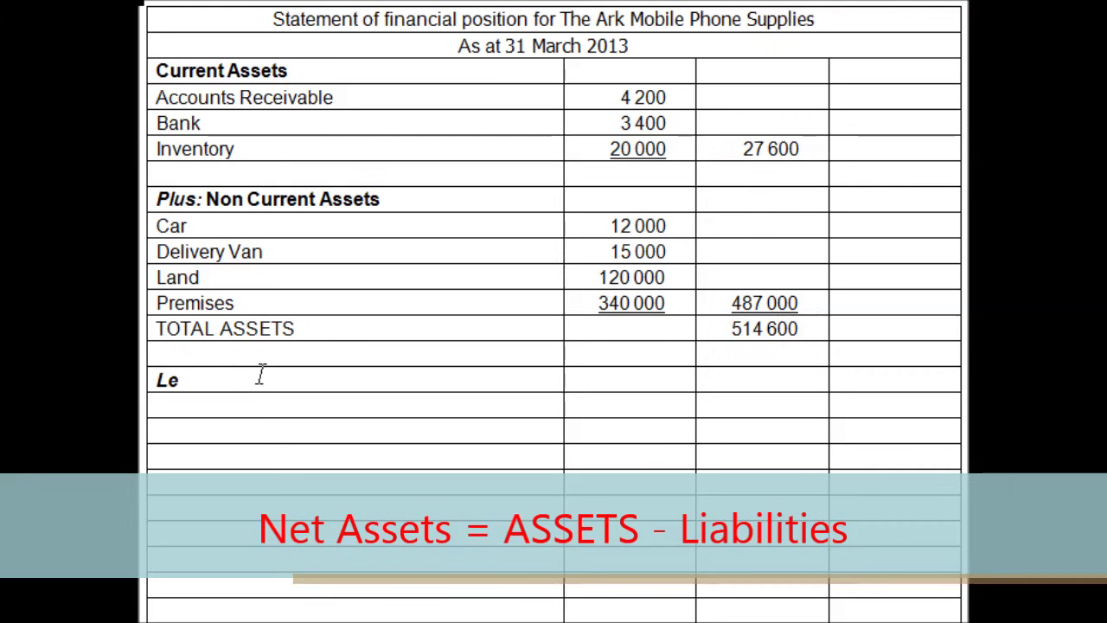
type("ss:")
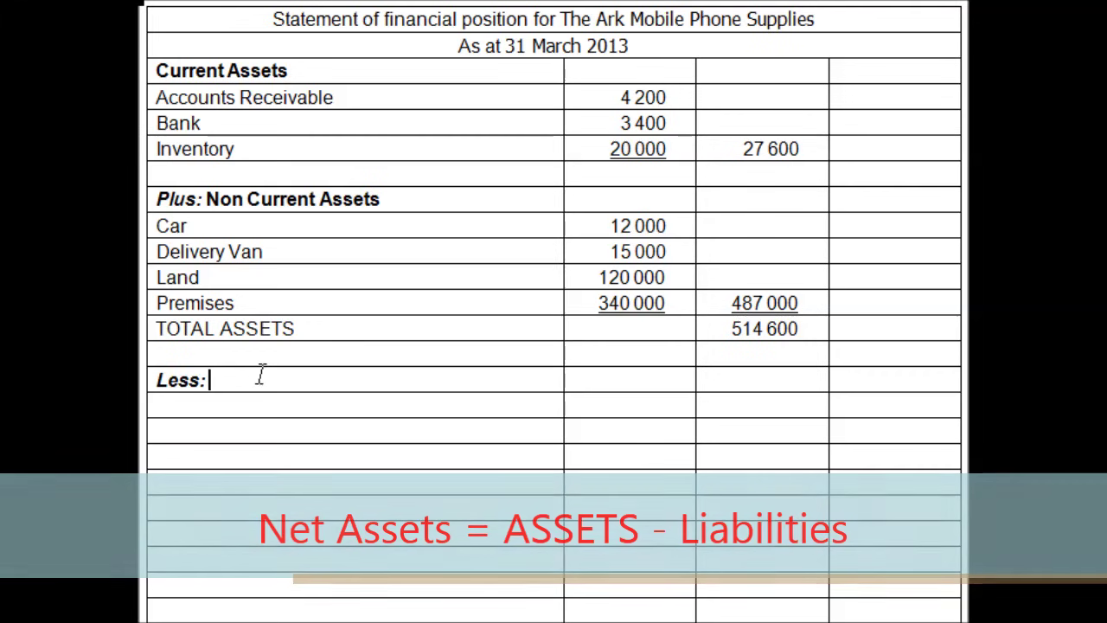
type(" Liabi")
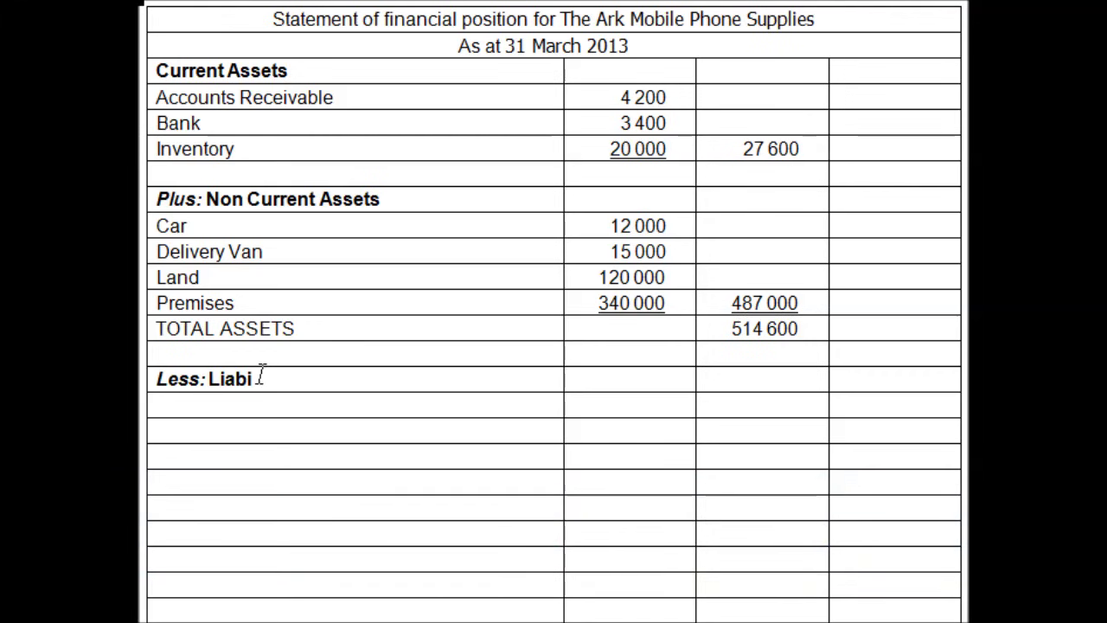
type("lities")
type("C")
type("urrent L")
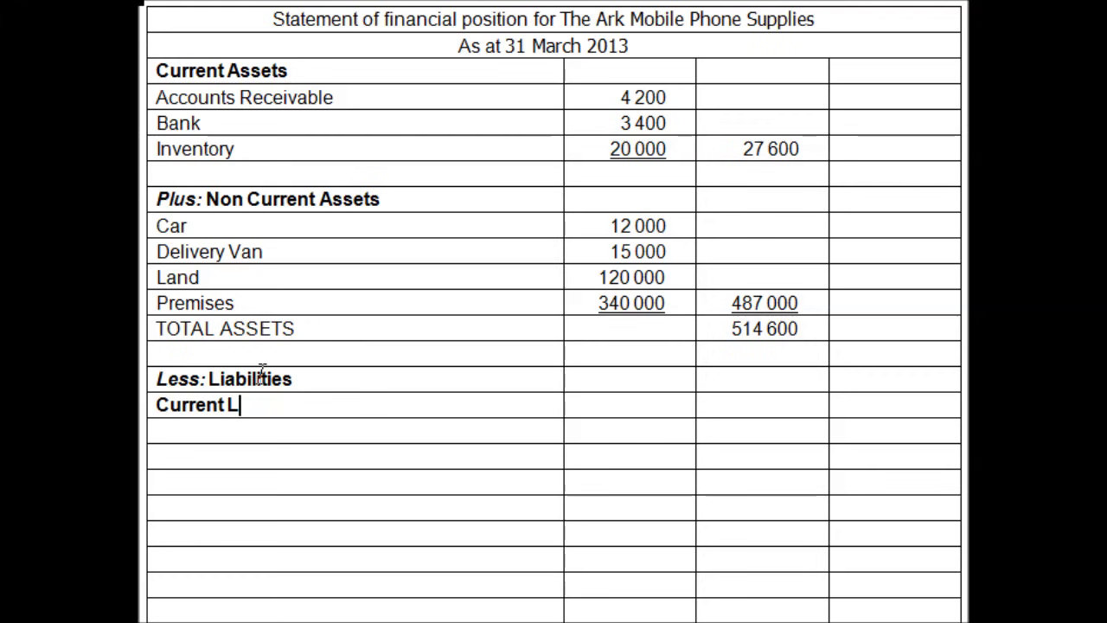
type("iabilities")
key("Down")
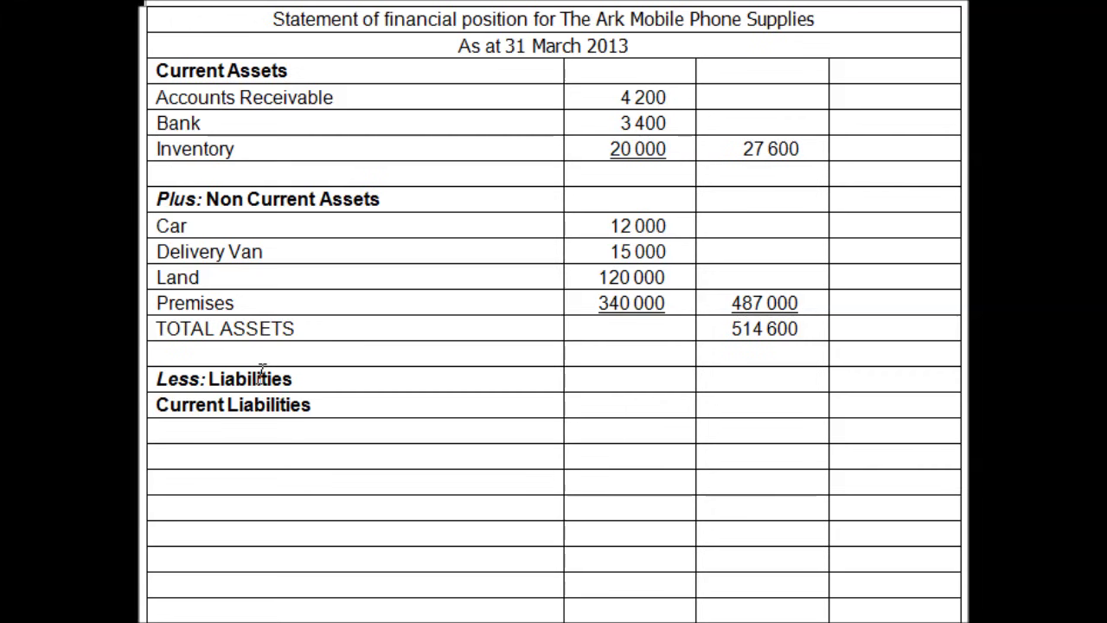
Step: Look up the current liability, Accounts Payable, in the trial balance
scroll(263, 371, "up", 15)
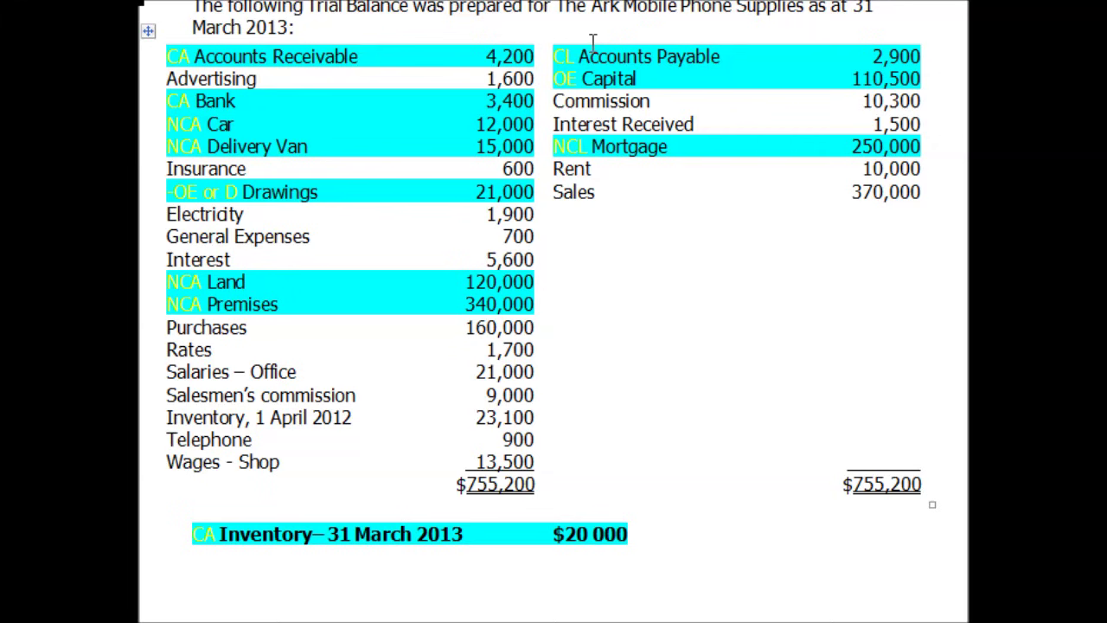
left_click_drag(571, 55, 647, 102)
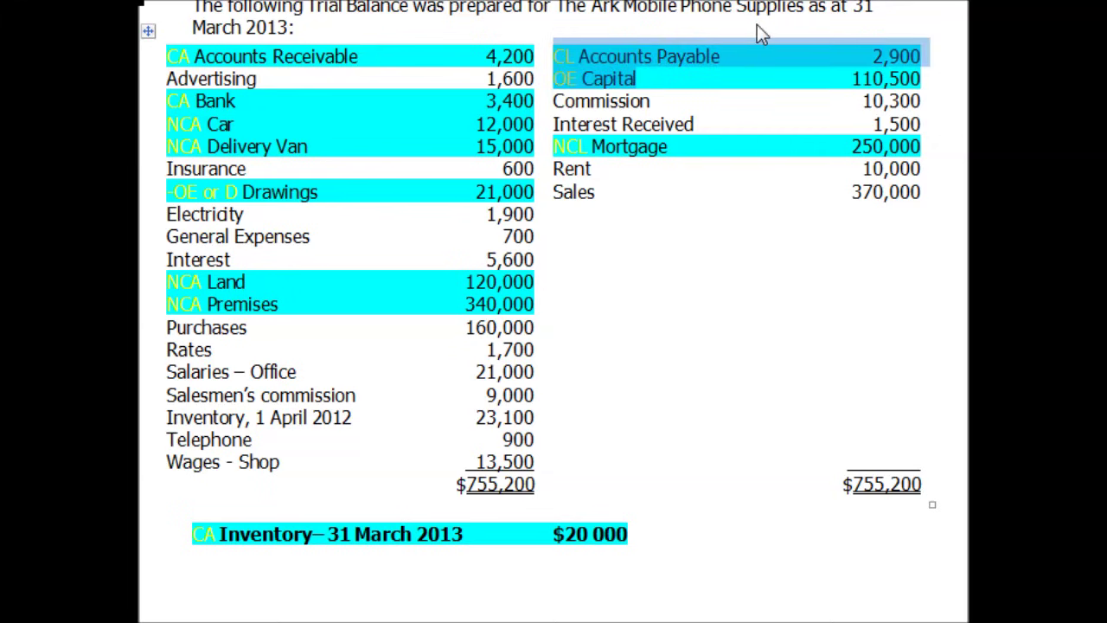
left_click(721, 54)
left_click_drag(776, 54, 552, 55)
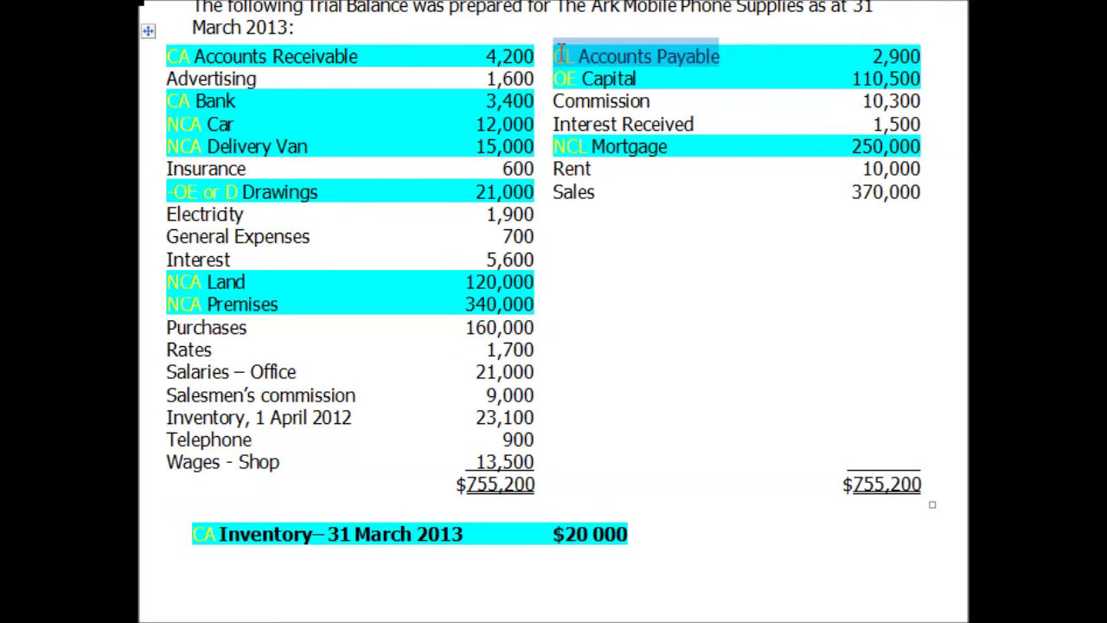
left_click(631, 246)
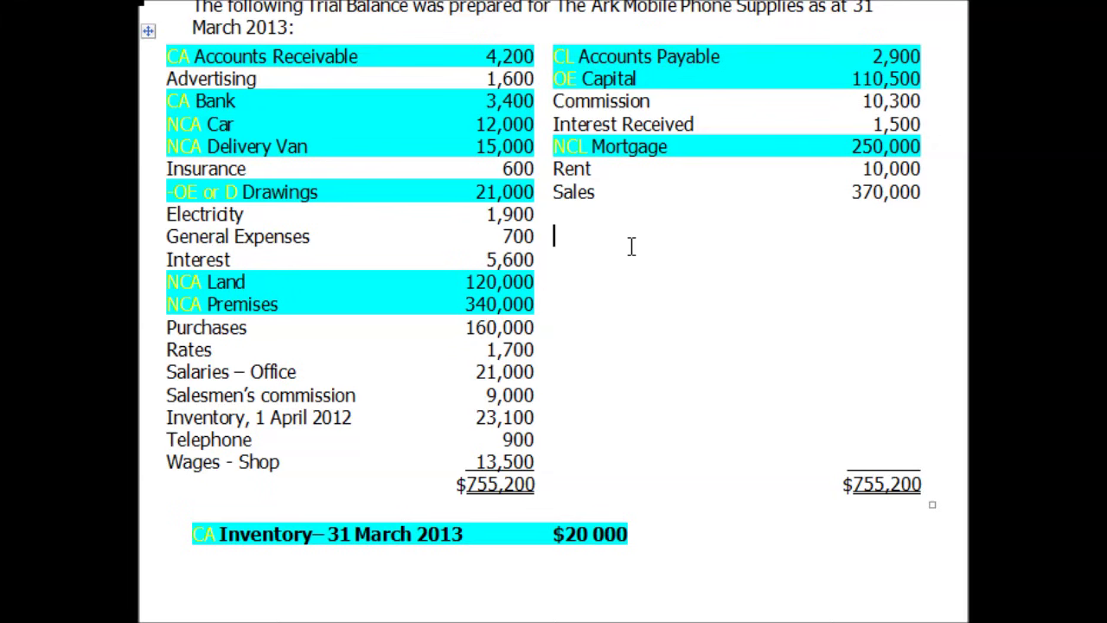
Step: Enter Accounts Payable under Current Liabilities with 2 900 in both the amount and subtotal columns
scroll(631, 247, "down", 15)
scroll(632, 247, "down", 3)
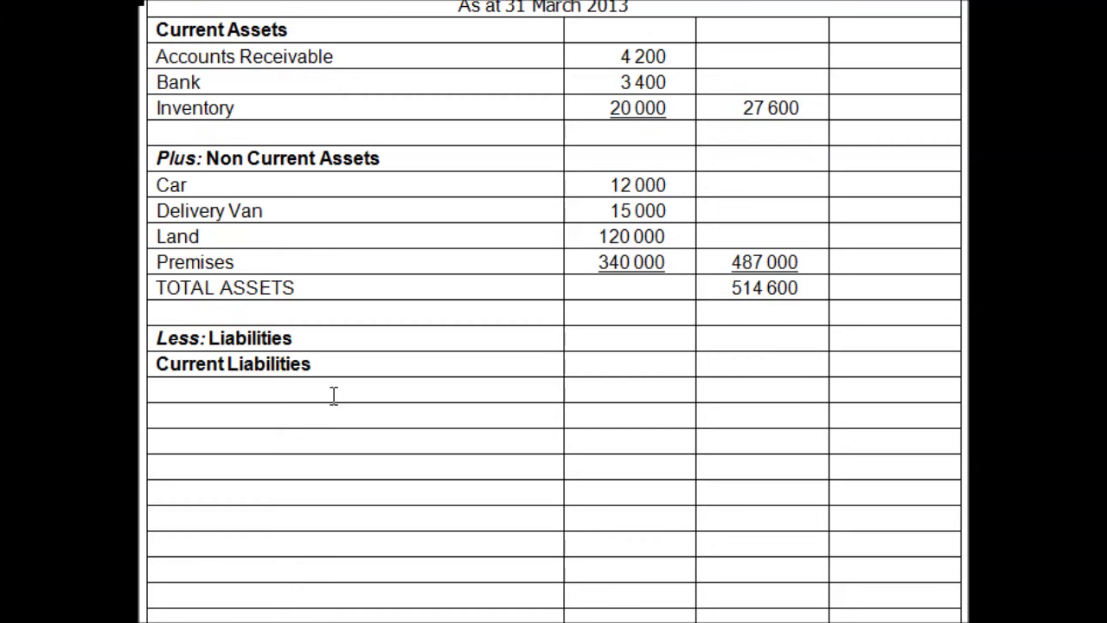
type("Accounts P")
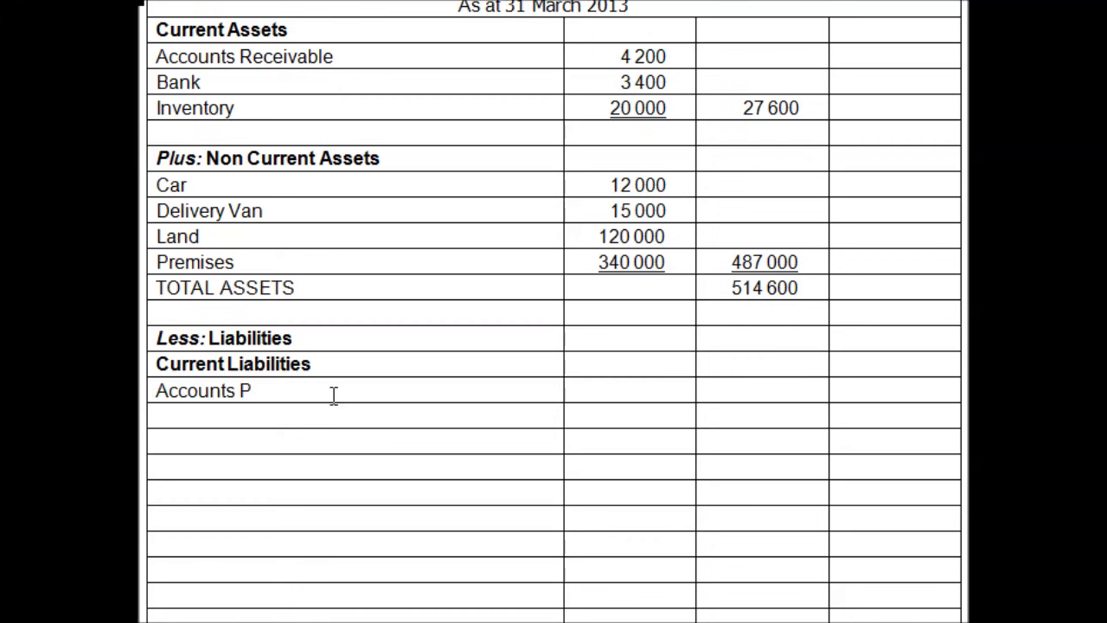
type("ayable")
key("Tab")
type("2 900")
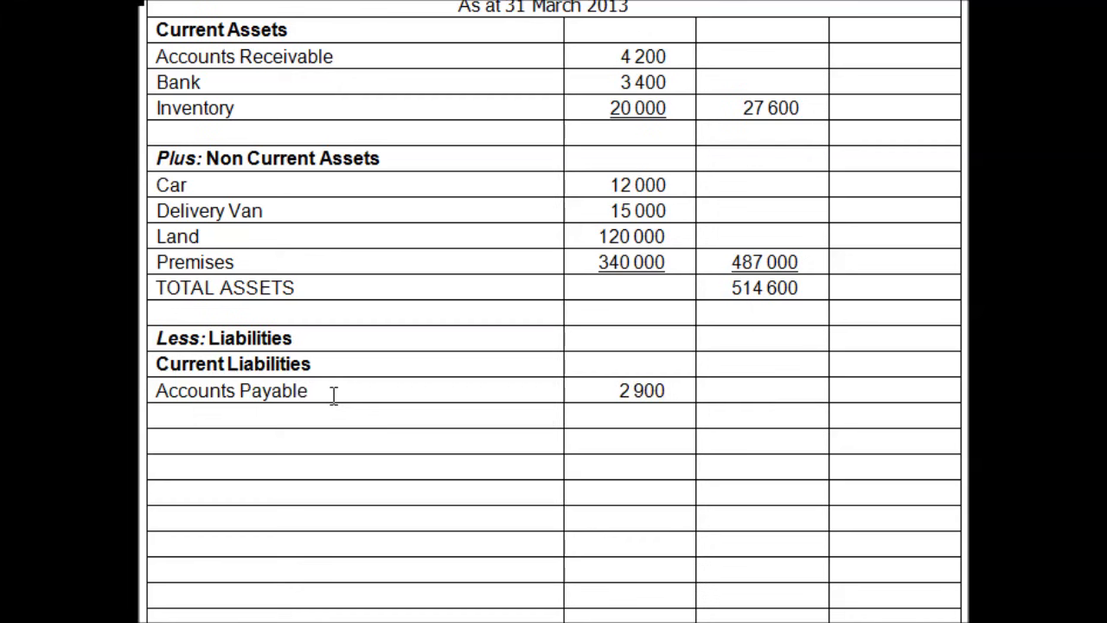
key("Tab")
type("2 900")
Step: Add the bold heading "Non Current Liabilities" in the row below Accounts Payable
key("Left")
key("Left")
key("Left")
key("Right")
key("Up")
type("Non Current Liabilities")
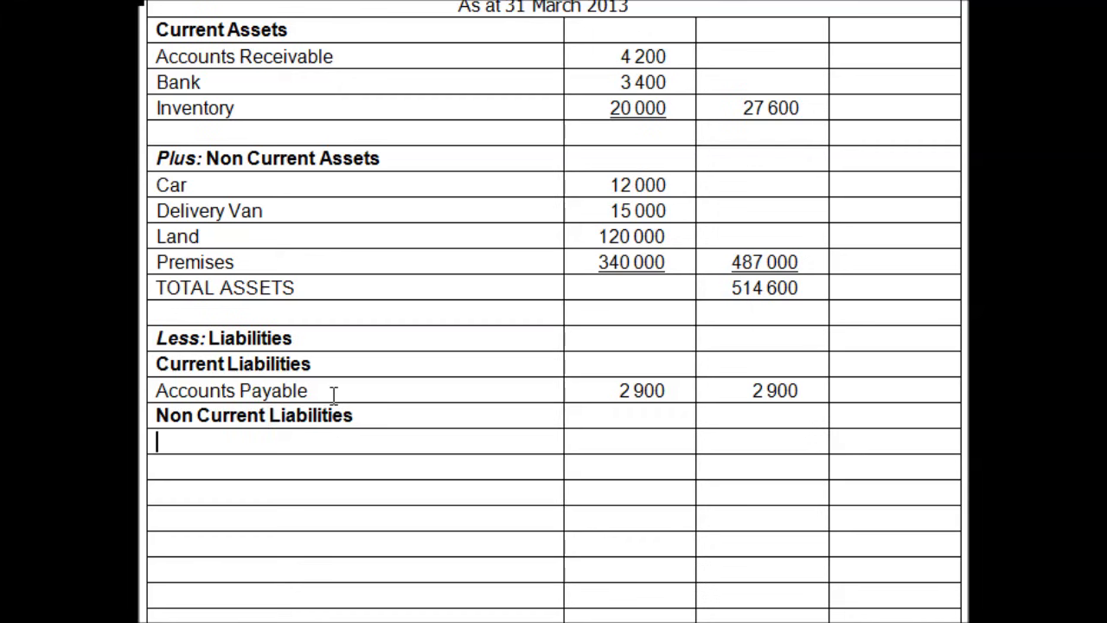
Step: Enter Mortgage under Non Current Liabilities with 250 000 in both the amount and subtotal columns
type("Mortgage")
key("Tab")
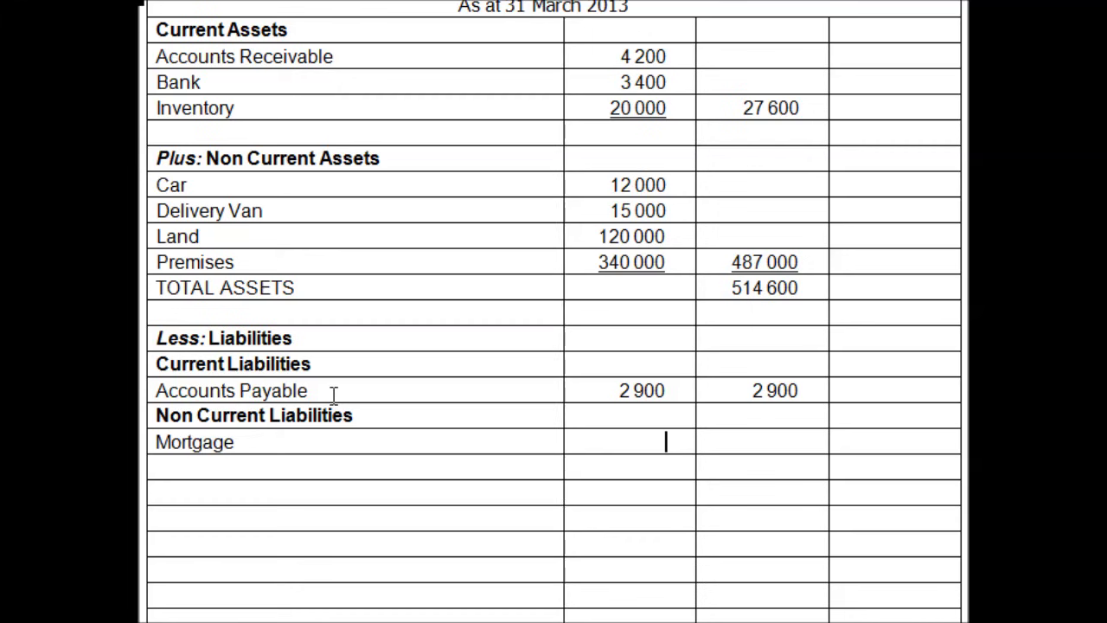
type("2500000")
key("Tab")
type("250 000")
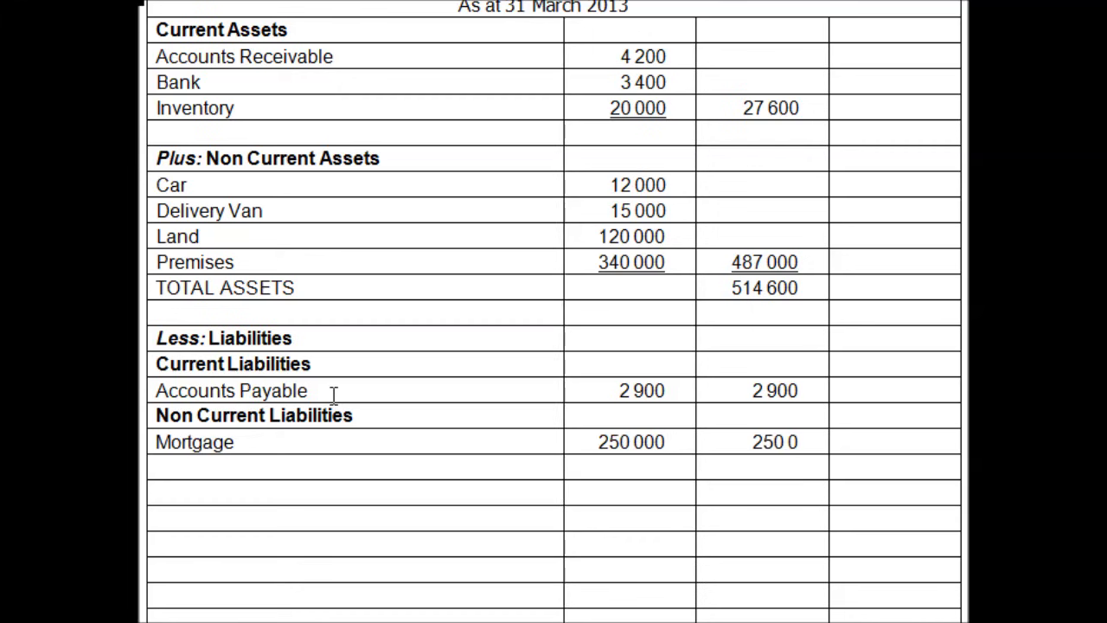
Step: Underline the Mortgage figure in the subtotal column
key("shift+Left")
key("shift+Left")
key("shift+Left")
key("shift+Left")
key("shift+Left")
key("shift+Left")
key("shift+Left")
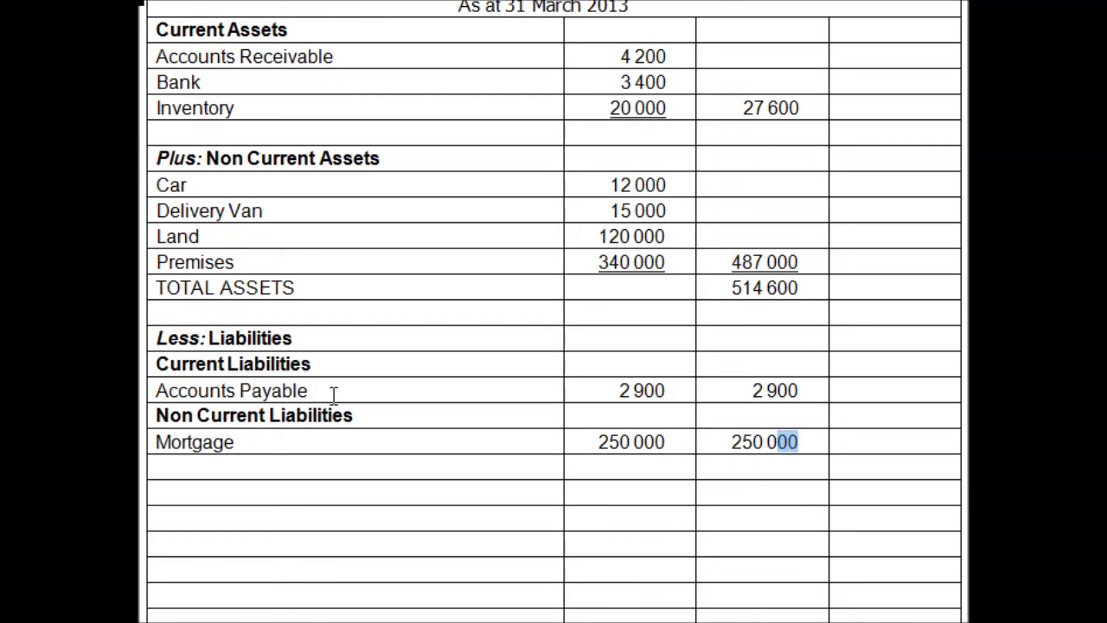
key("ctrl+u")
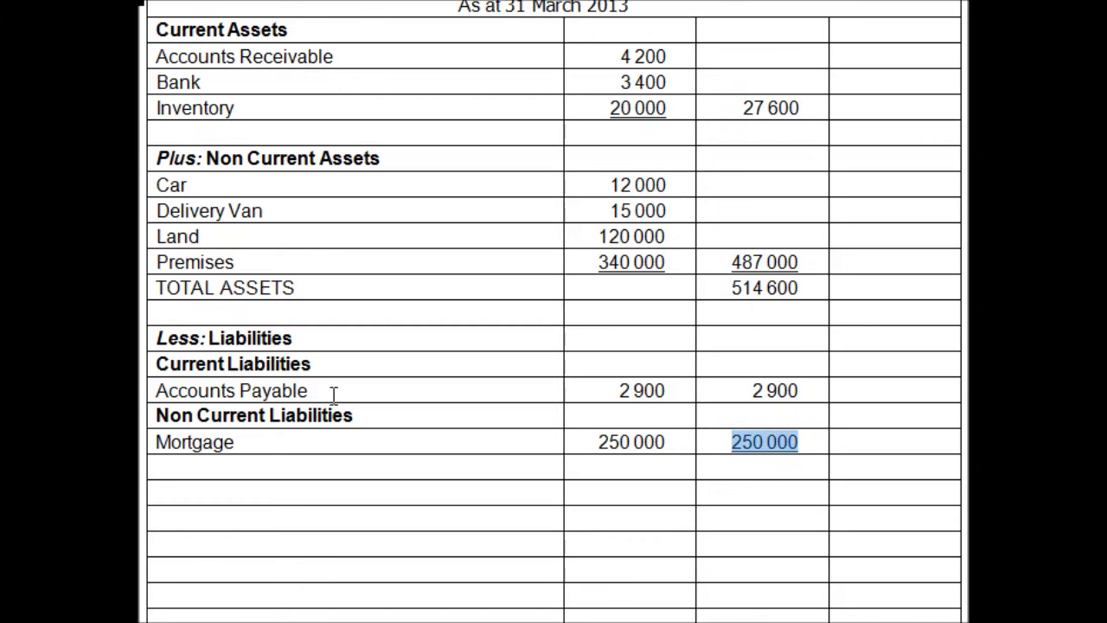
Step: Add a TOTAL LIABILITIES row below Mortgage with 252 900 in the subtotal column
key("Down")
key("Left")
key("Left")
key("Left")
key("Right")
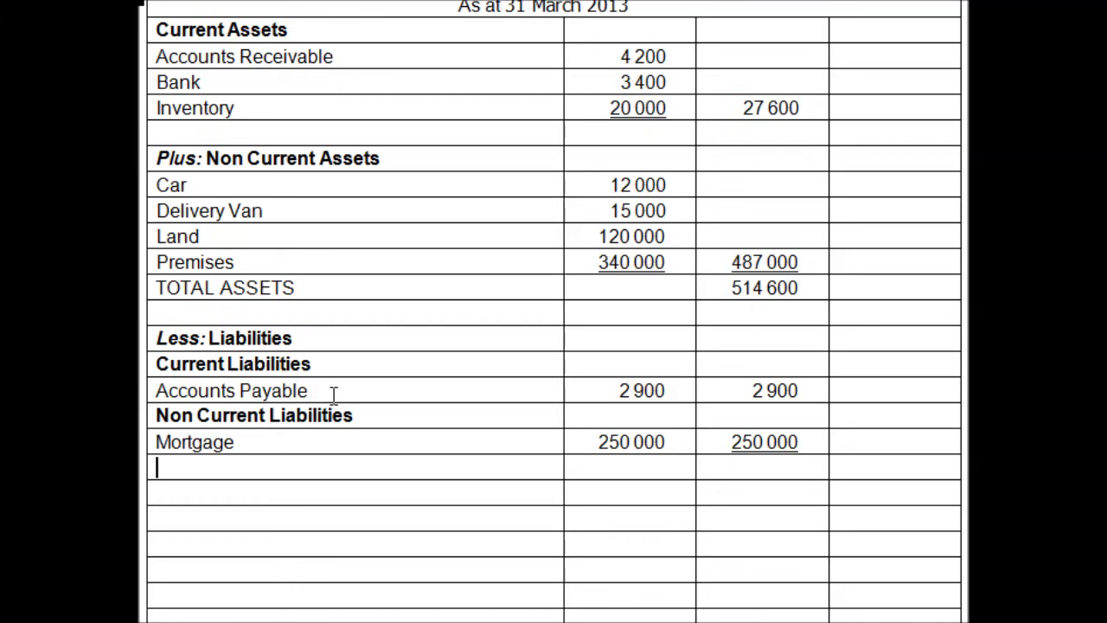
type("TOTAL LIABILITIES")
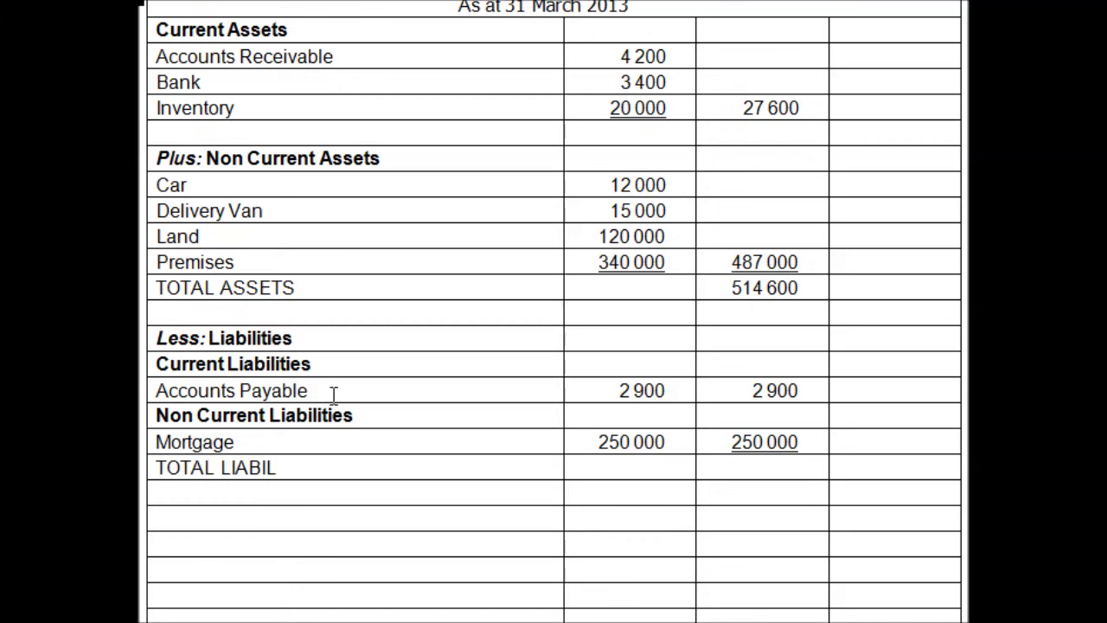
key("Tab")
key("Tab")
type("252 900")
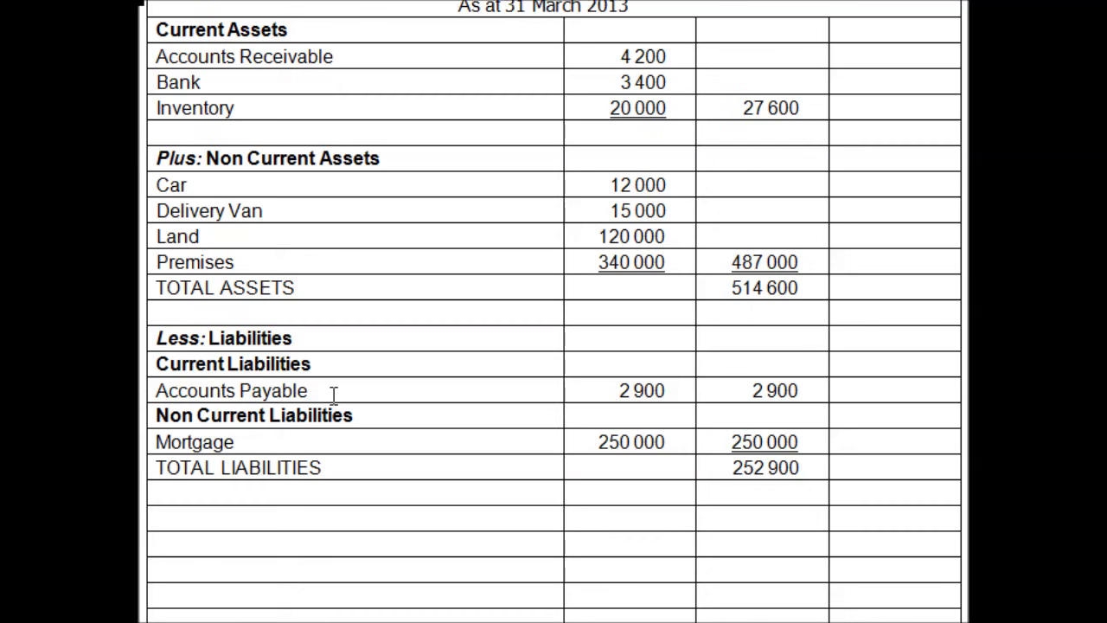
Step: Leave a blank row below TOTAL LIABILITIES and add the bold heading "NET ASSETS"
key("Left")
key("Left")
type("NET")
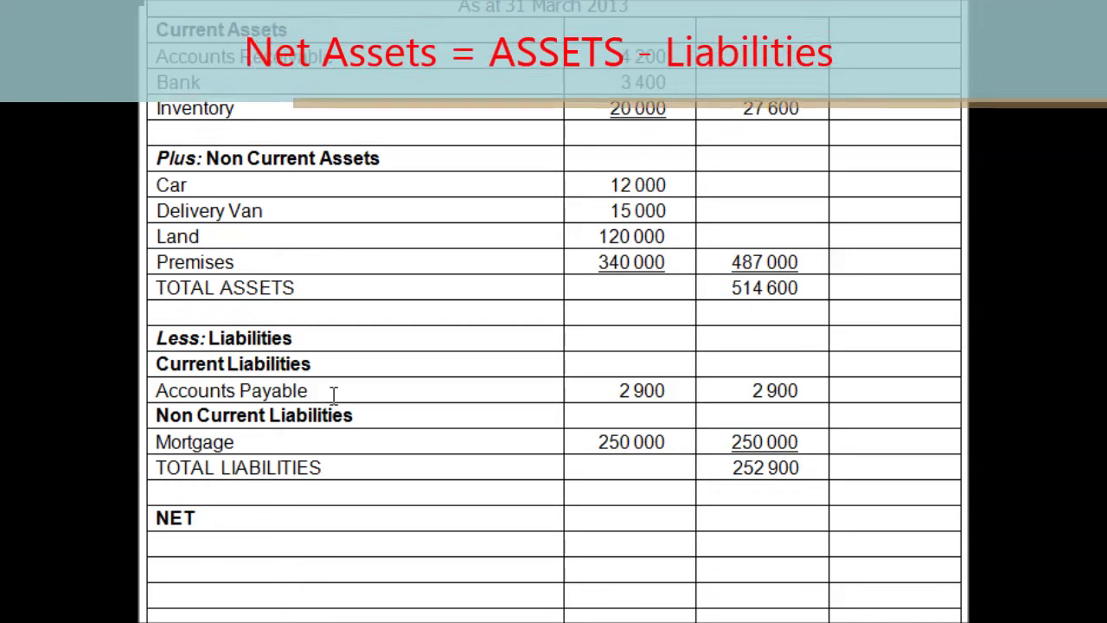
type(" ASSETS")
Step: Subtract total liabilities from total assets and enter 261 700 for NET ASSETS in the subtotal column
key("Tab")
key("Tab")
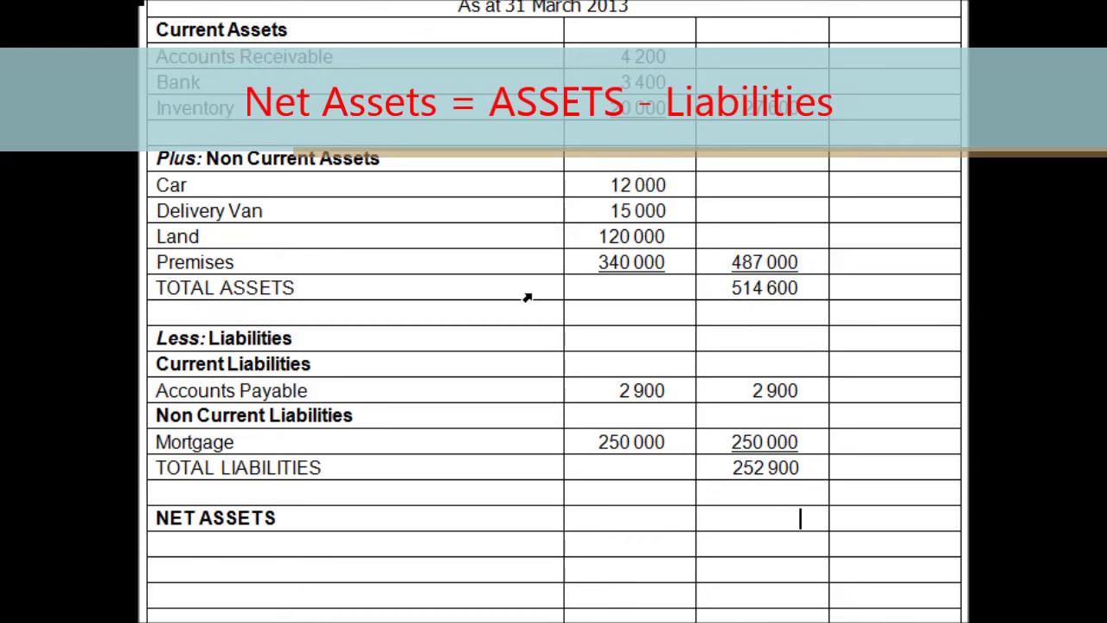
left_click_drag(251, 294, 803, 279)
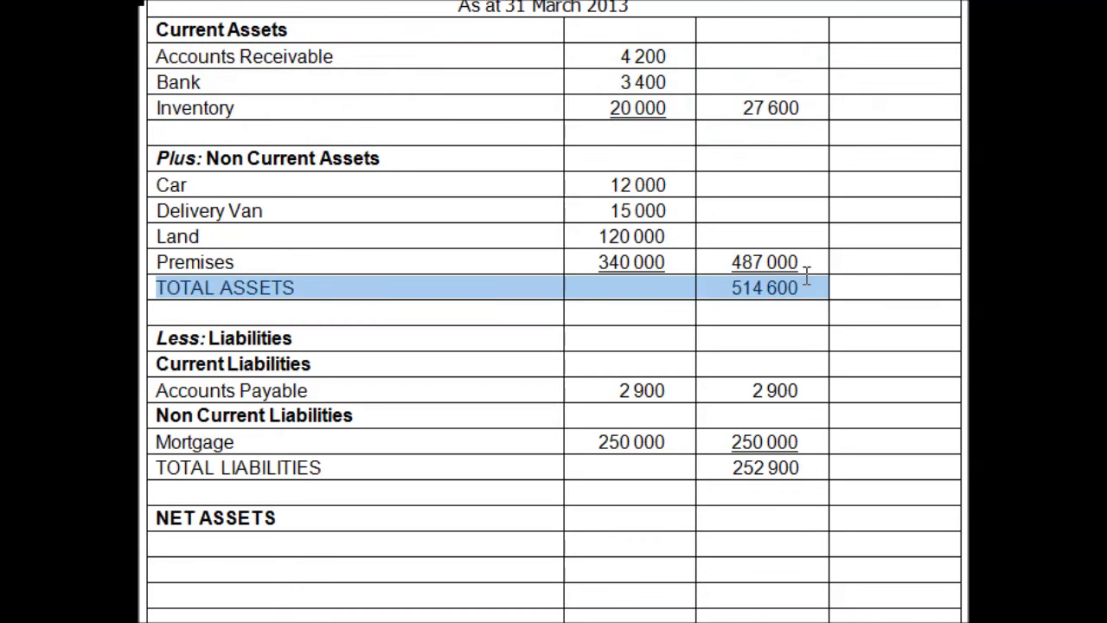
left_click_drag(183, 463, 740, 471)
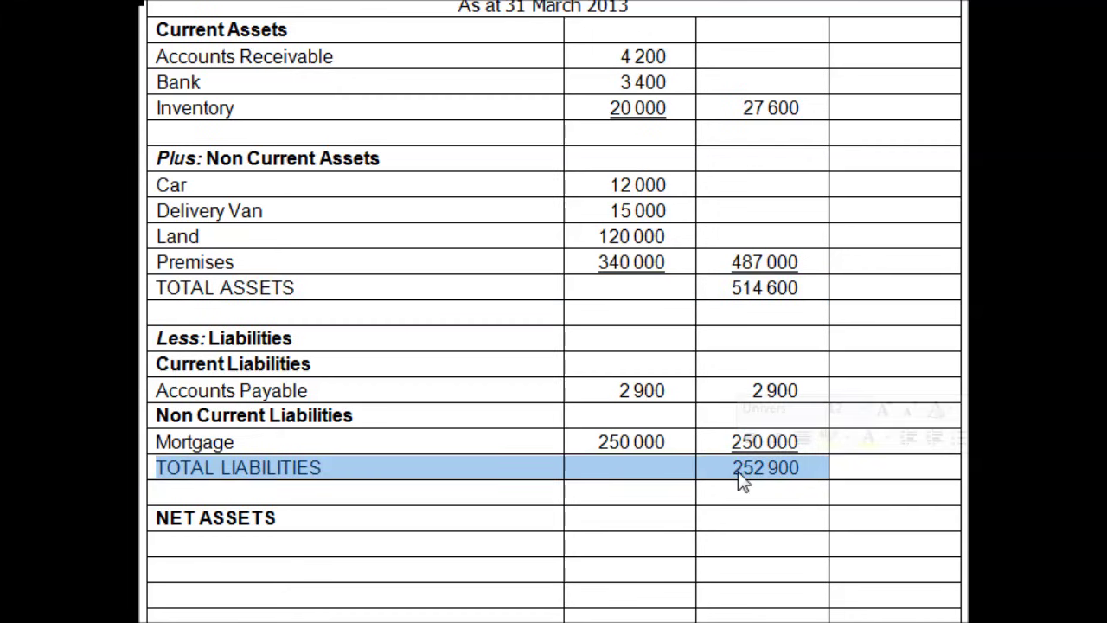
left_click(737, 524)
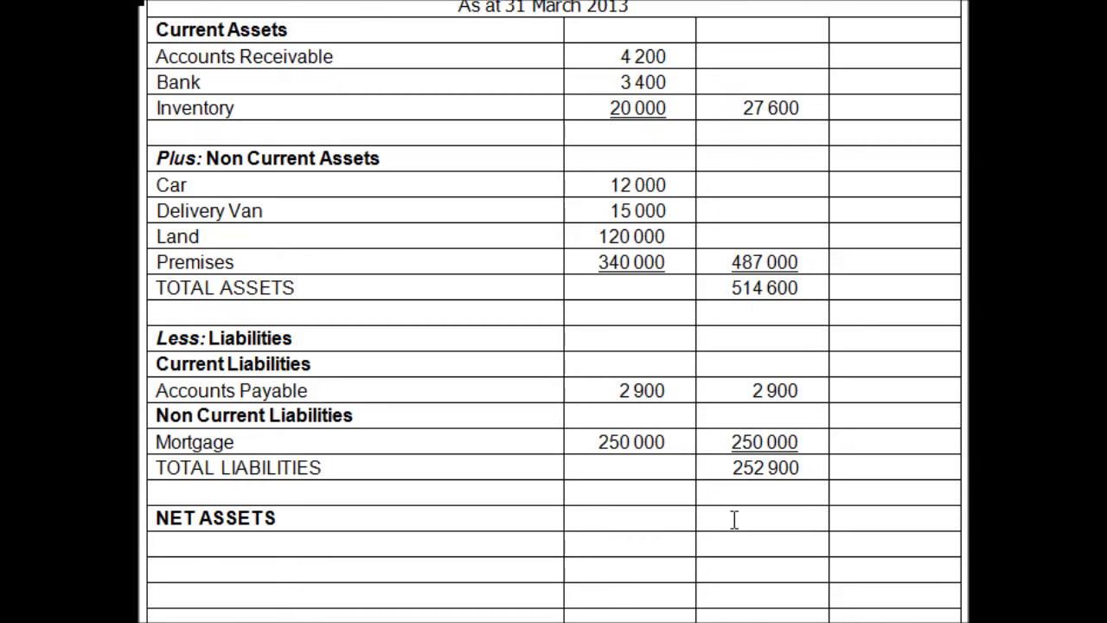
type("261 700")
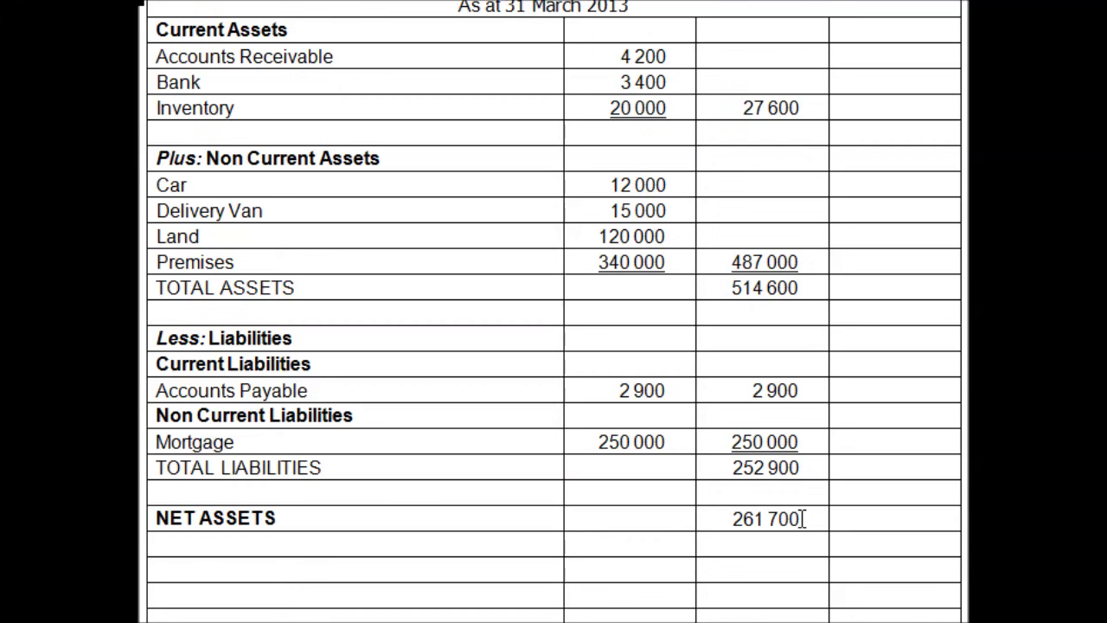
Step: Leave a blank row below NET ASSETS and add the bold heading "Owners equity"
scroll(359, 565, "down", 4)
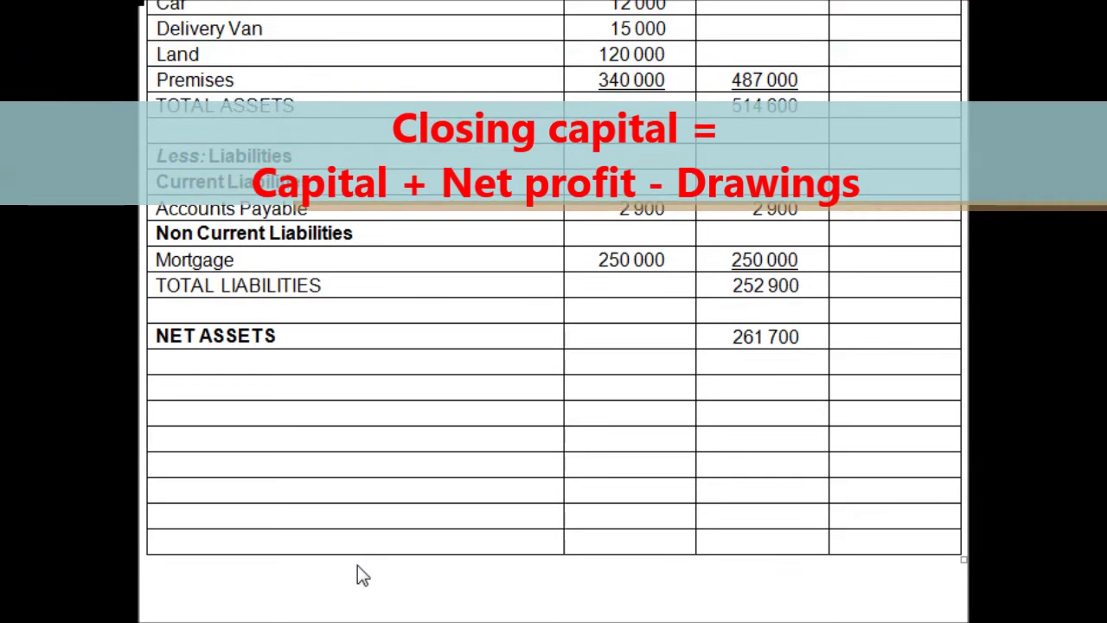
left_click(268, 385)
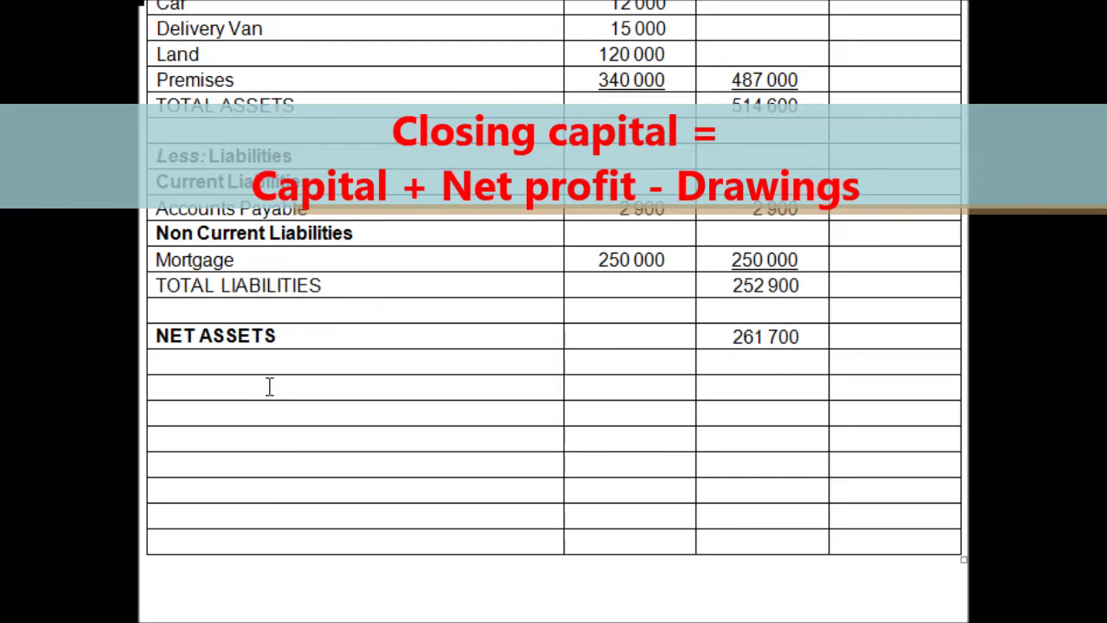
type("Owners equity")
key("Return")
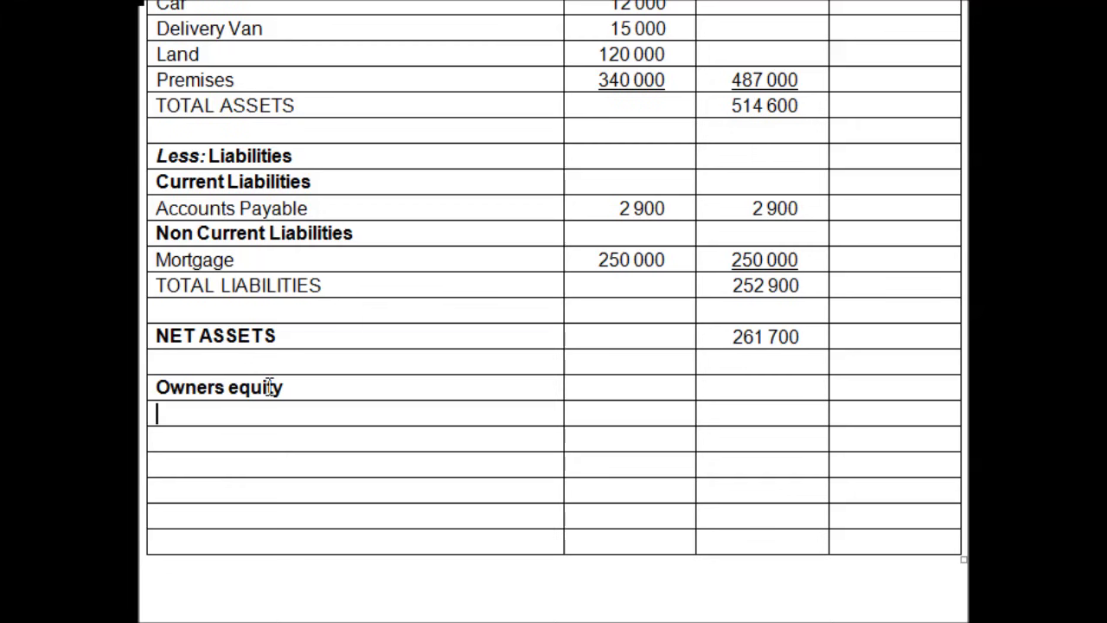
Step: Add a Capital row under Owners equity with the trial balance figure, 110 500, in the amount column
type("Capital")
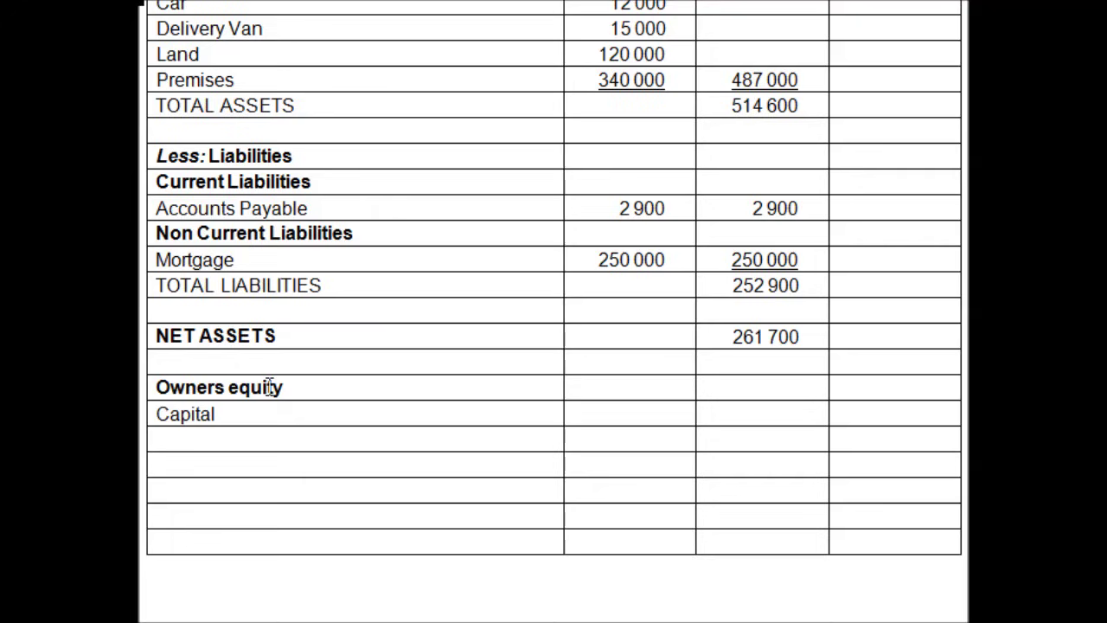
scroll(270, 387, "up", 15)
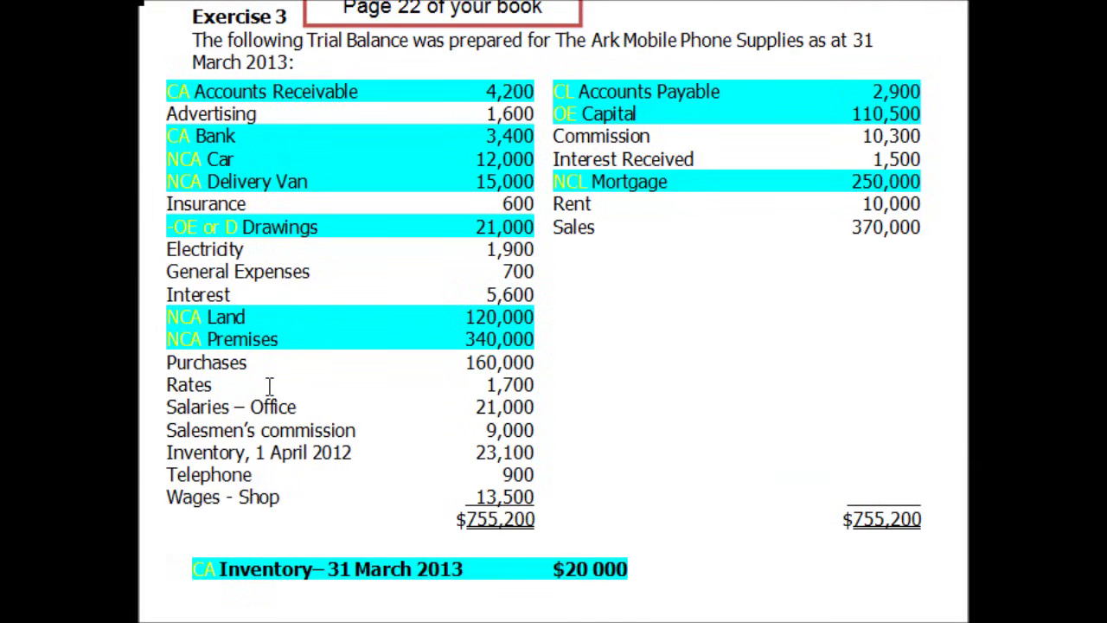
scroll(270, 386, "down", 1)
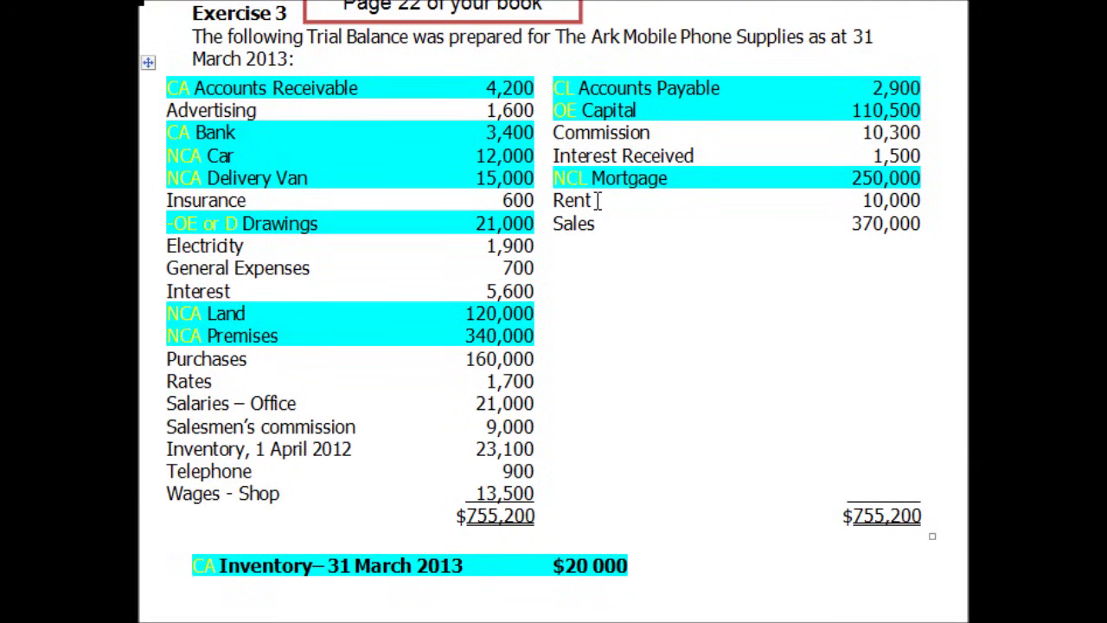
scroll(802, 174, "down", 15)
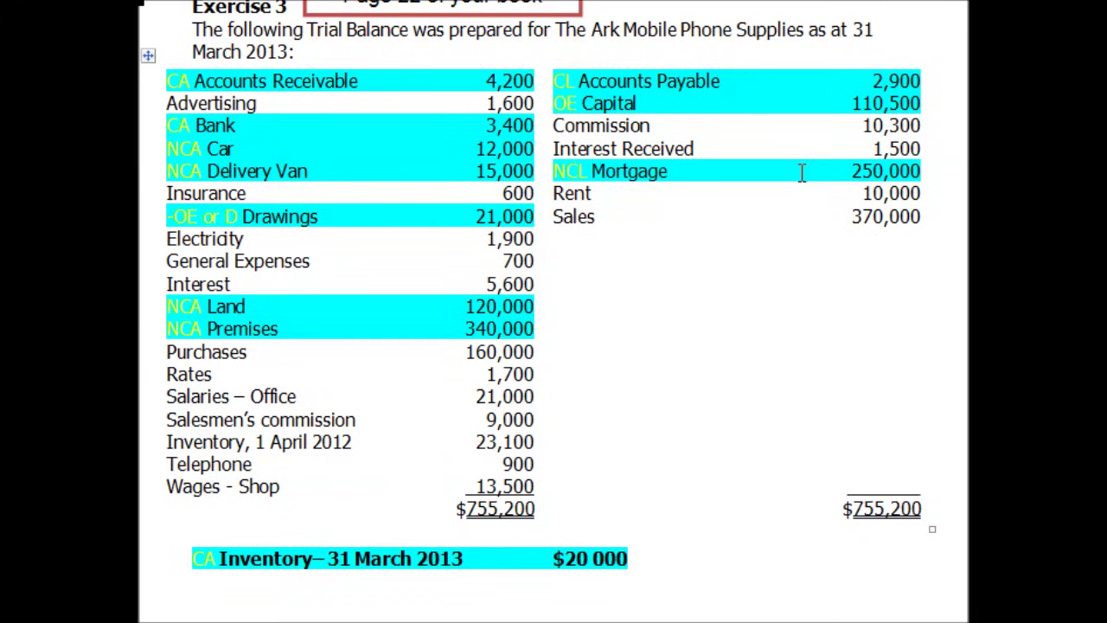
scroll(802, 173, "down", 5)
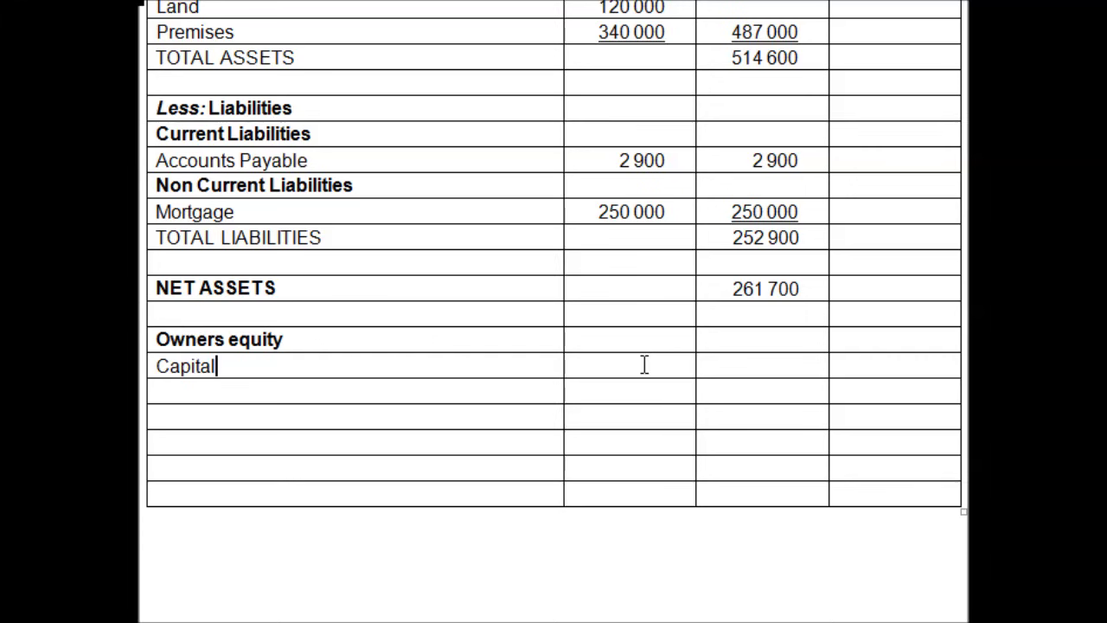
left_click(644, 364)
type("110 500")
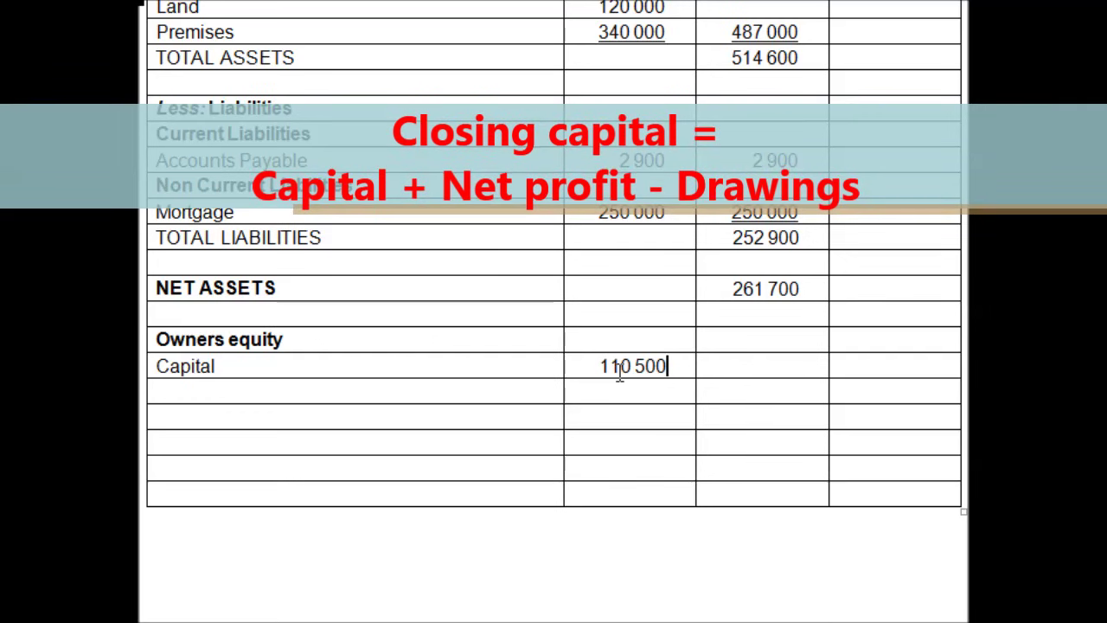
Step: Label the three rows below Capital "Plus: Net Profit", "Less: Drawings" and "Closing capital"
left_click(466, 391)
type("Plus: Net Profit")
key("Down")
type("Les")
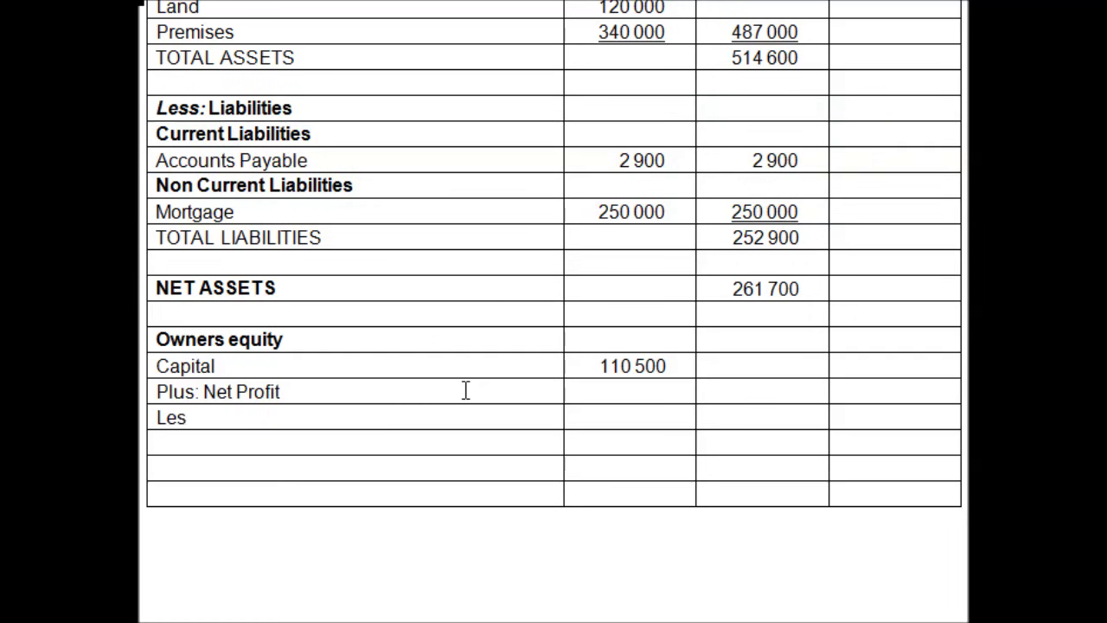
type("s: Drawings")
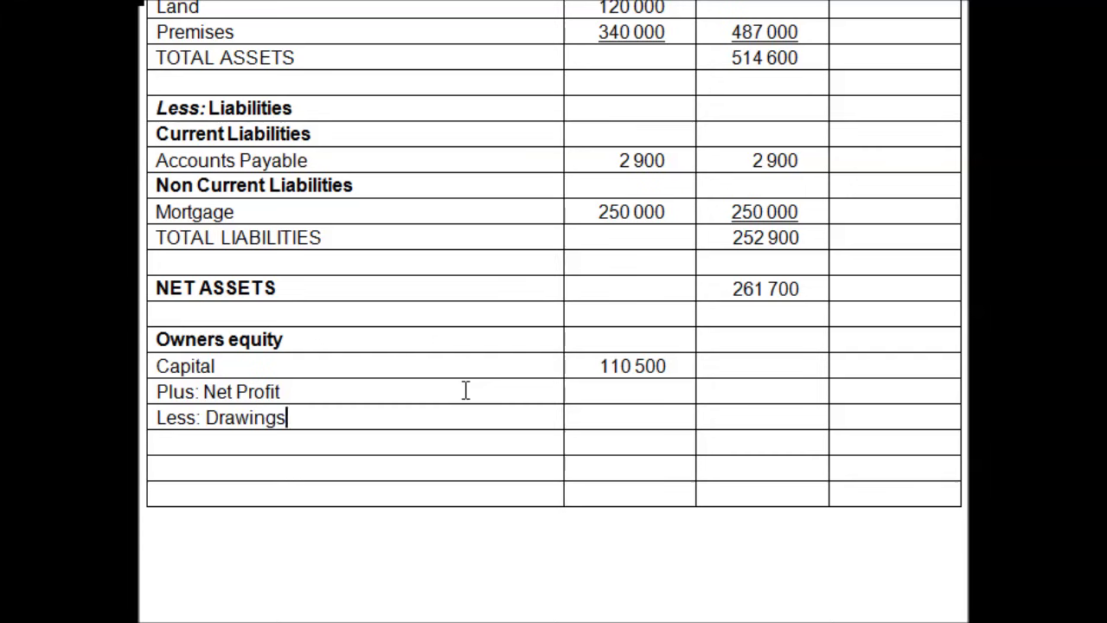
key("Down")
type("Closing capital")
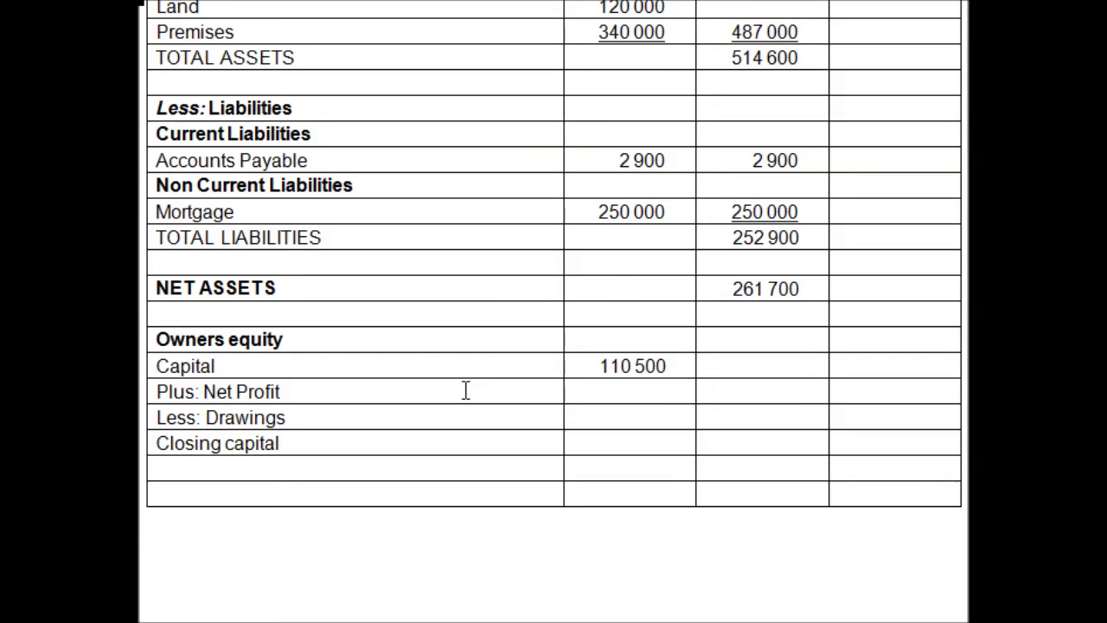
Step: Enter 172 200 in the amount column for Net Profit, checking the trial balance first
left_click(636, 391)
scroll(636, 391, "up", 15)
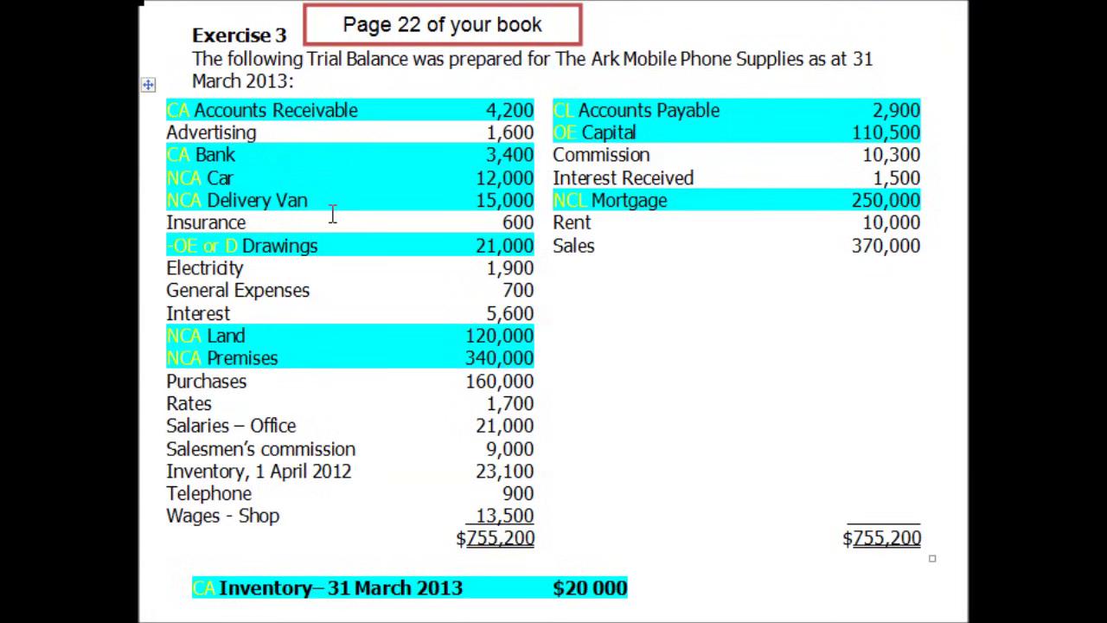
scroll(620, 360, "down", 15)
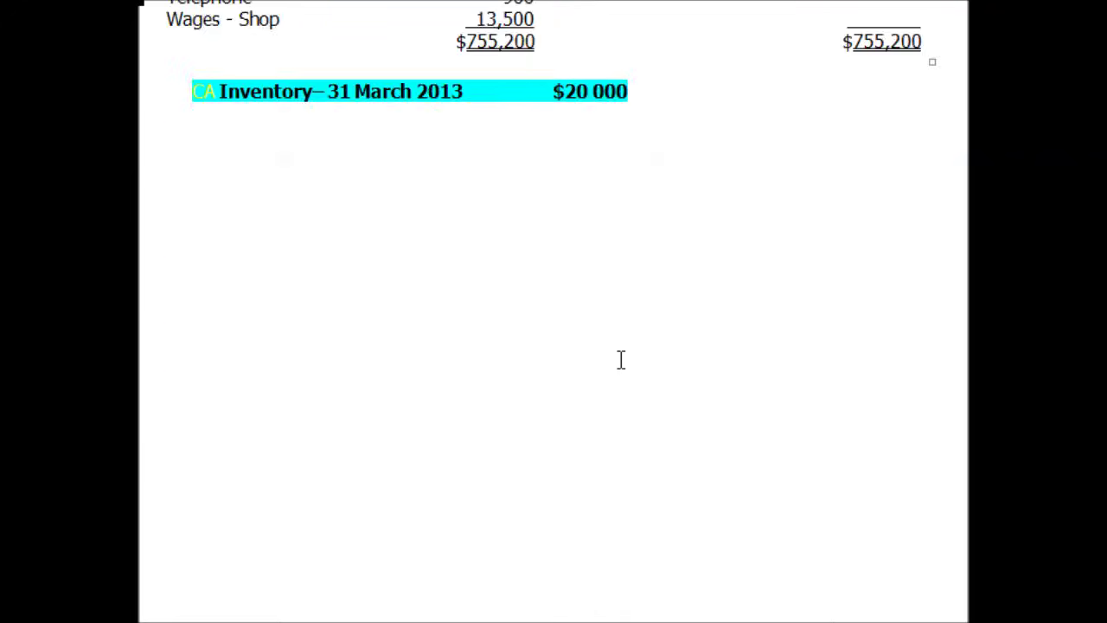
scroll(620, 360, "down", 5)
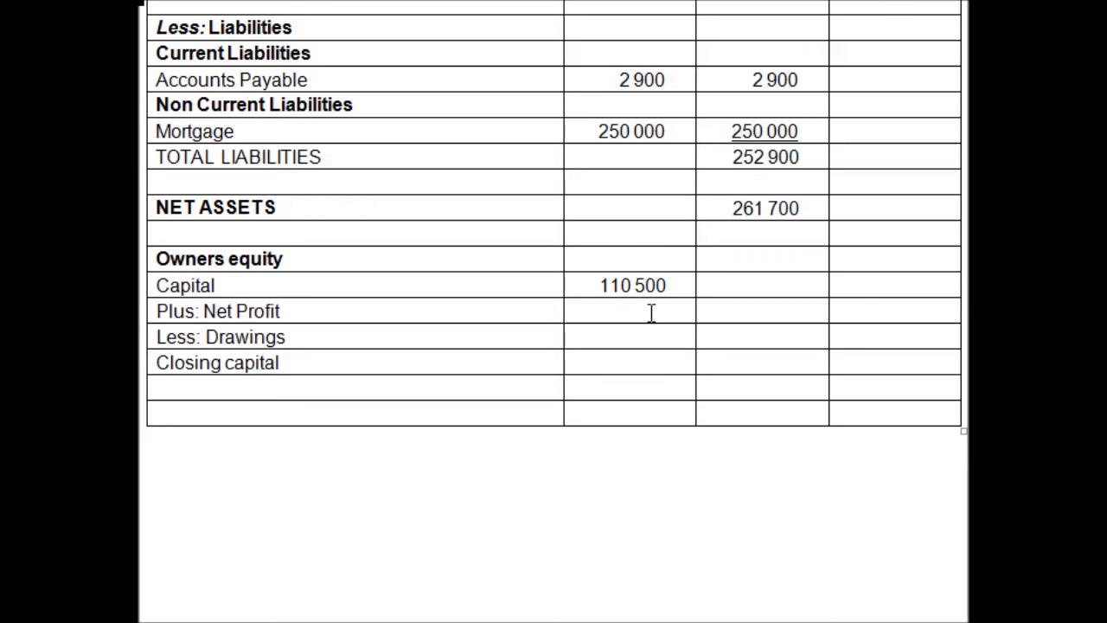
type("172 200")
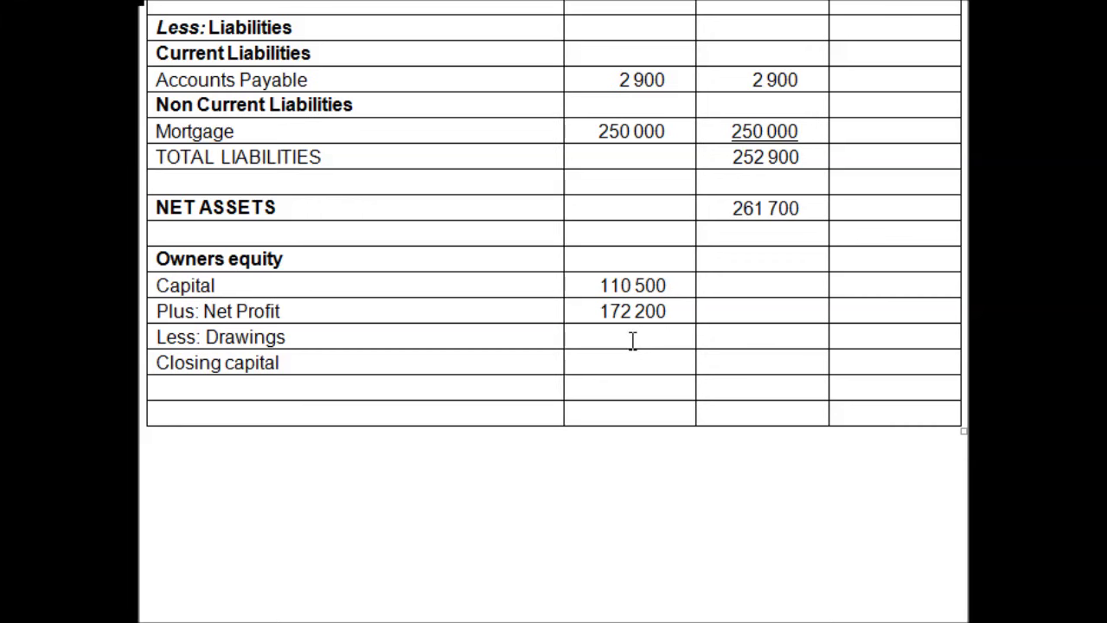
Step: Look up Drawings in the trial balance and enter 21 000 in its amount column
left_click(632, 338)
scroll(633, 339, "up", 15)
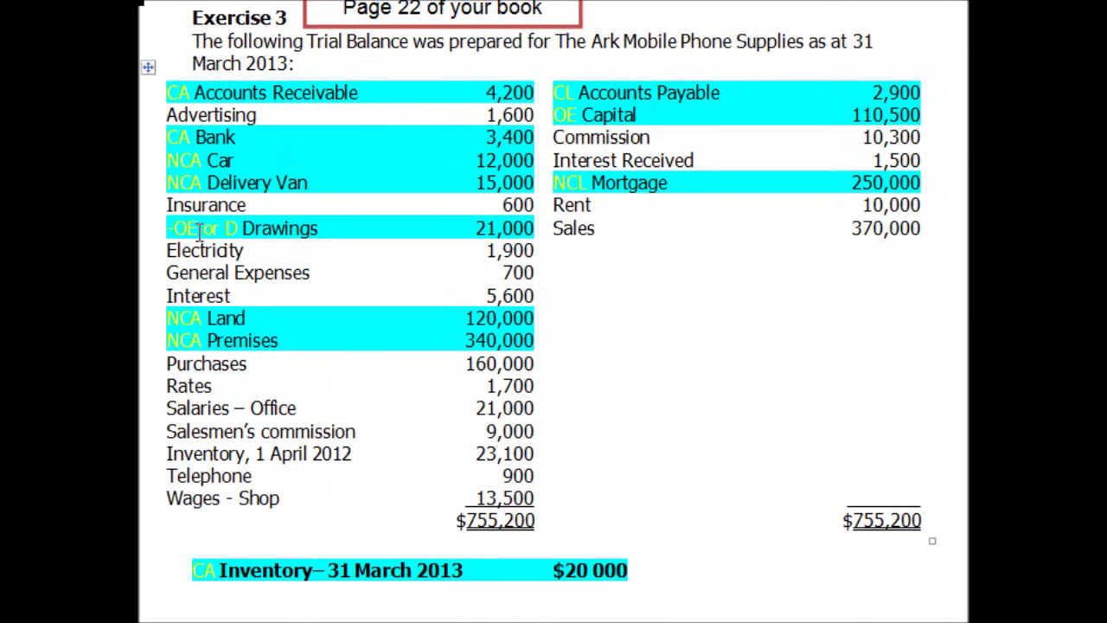
left_click_drag(543, 205, 431, 205)
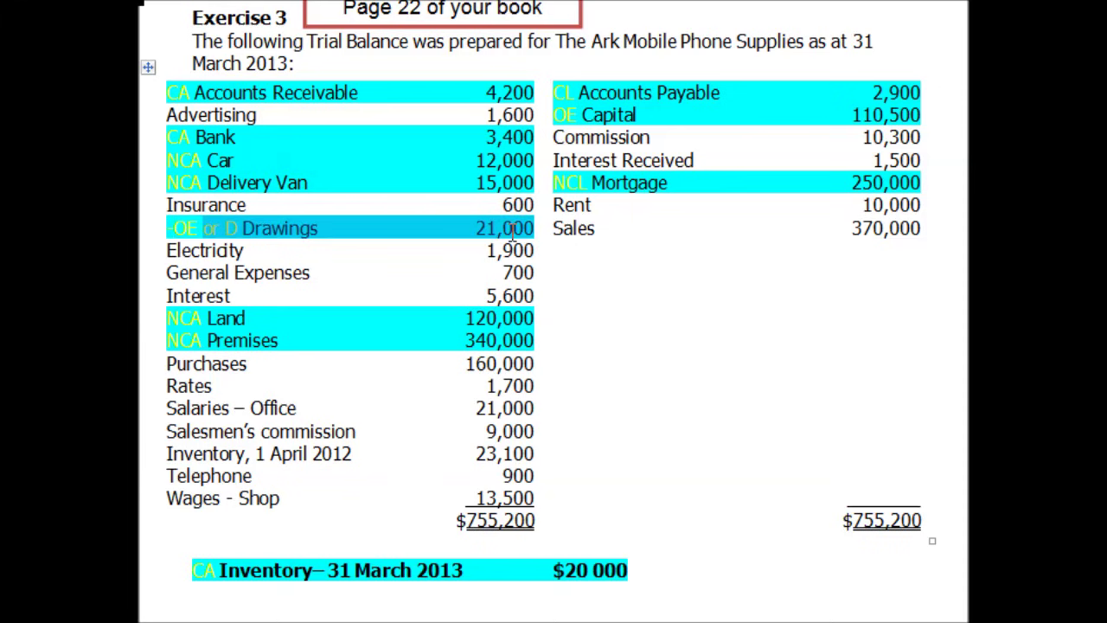
scroll(484, 225, "down", 15)
scroll(513, 232, "down", 6)
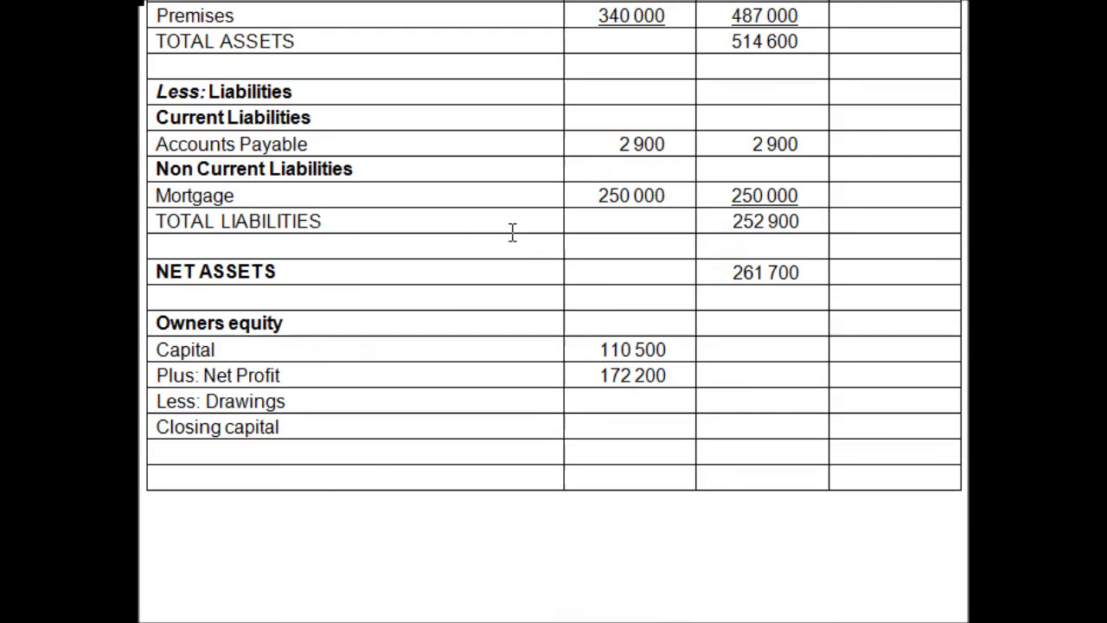
left_click(654, 359)
type("21 000")
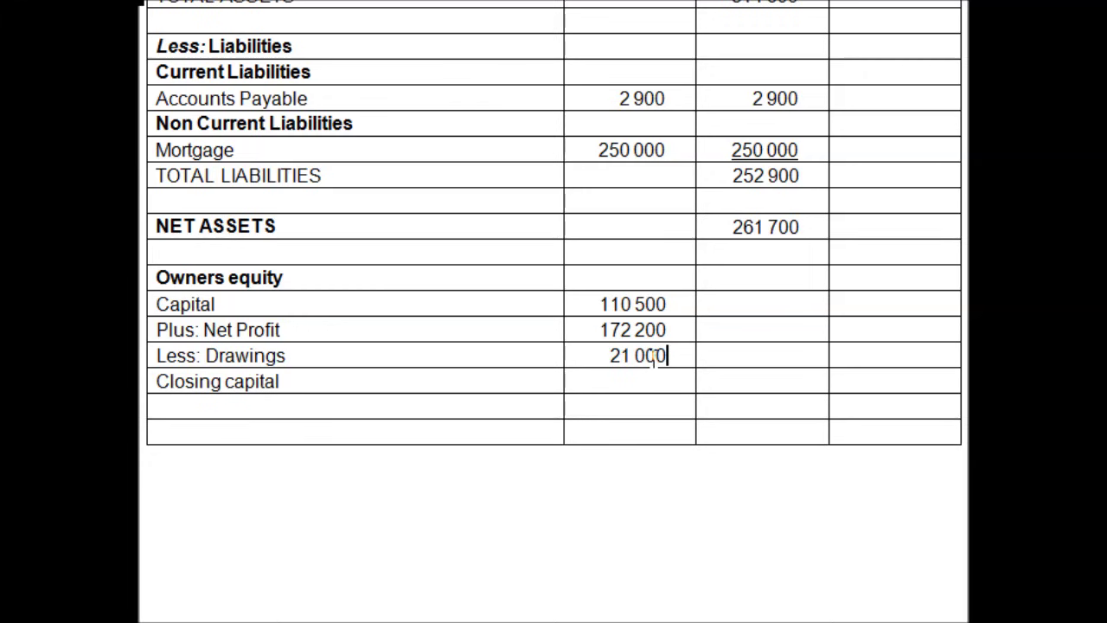
Step: Underline the Drawings figure in the amount column
key("Down")
left_click_drag(677, 356, 586, 366)
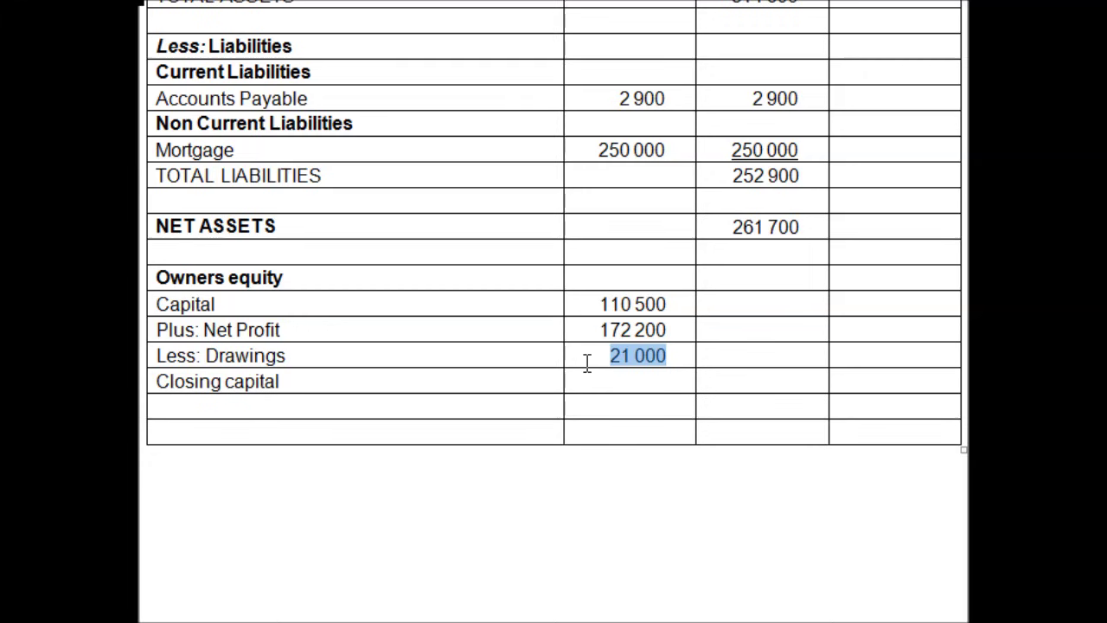
key("ctrl+u")
left_click(734, 383)
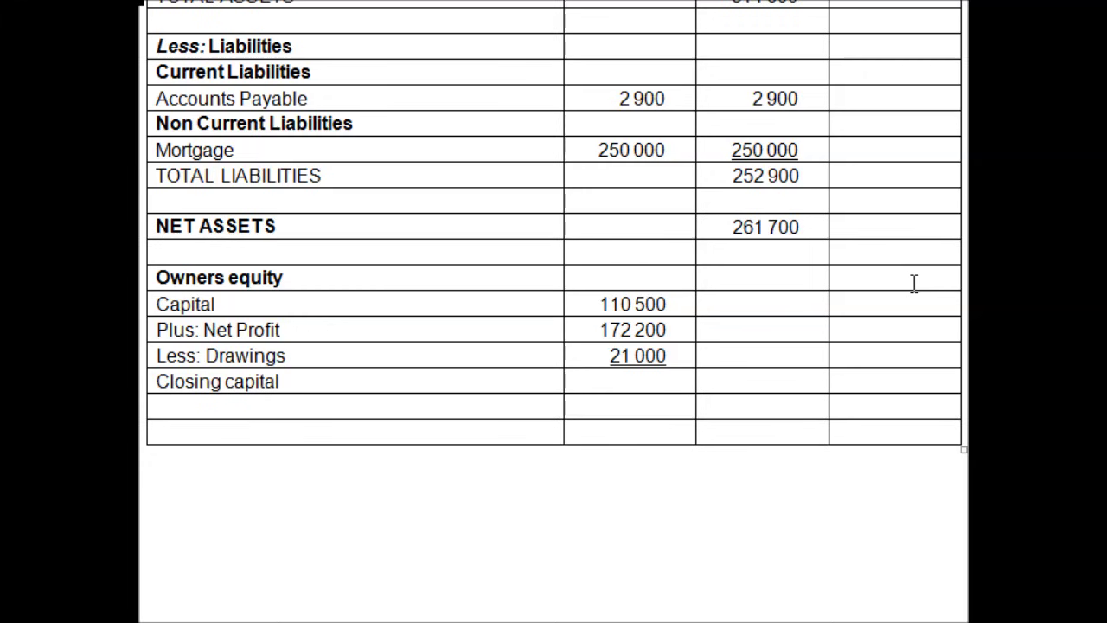
Step: Enter 261 700 as the Closing capital in the totals column and make that row bold and italic
type("261 700")
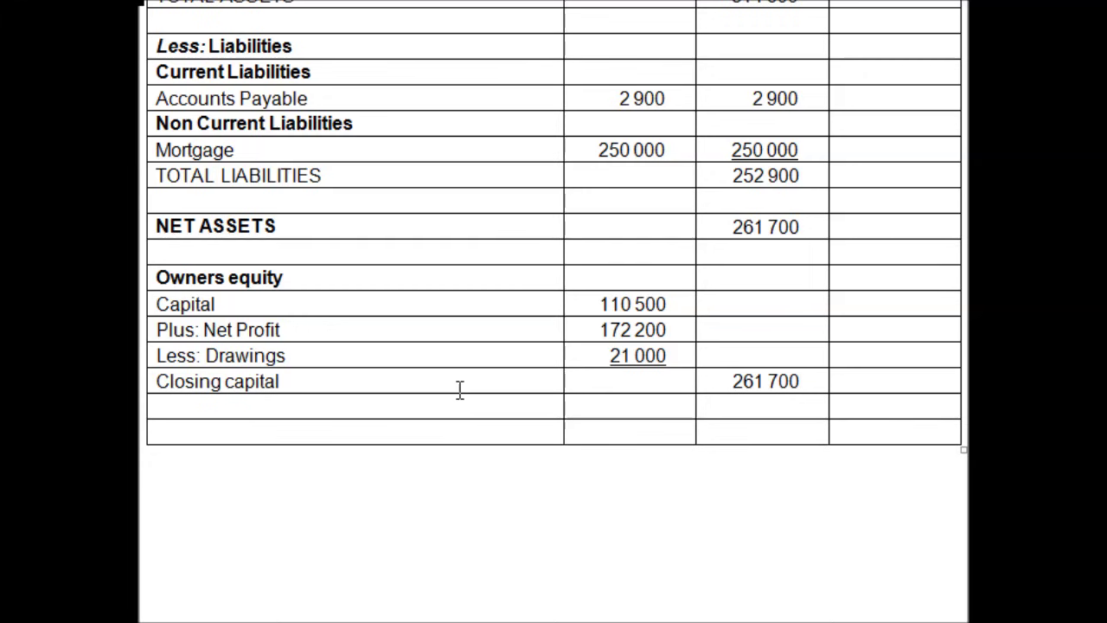
left_click_drag(805, 382, 540, 383)
key("ctrl+i")
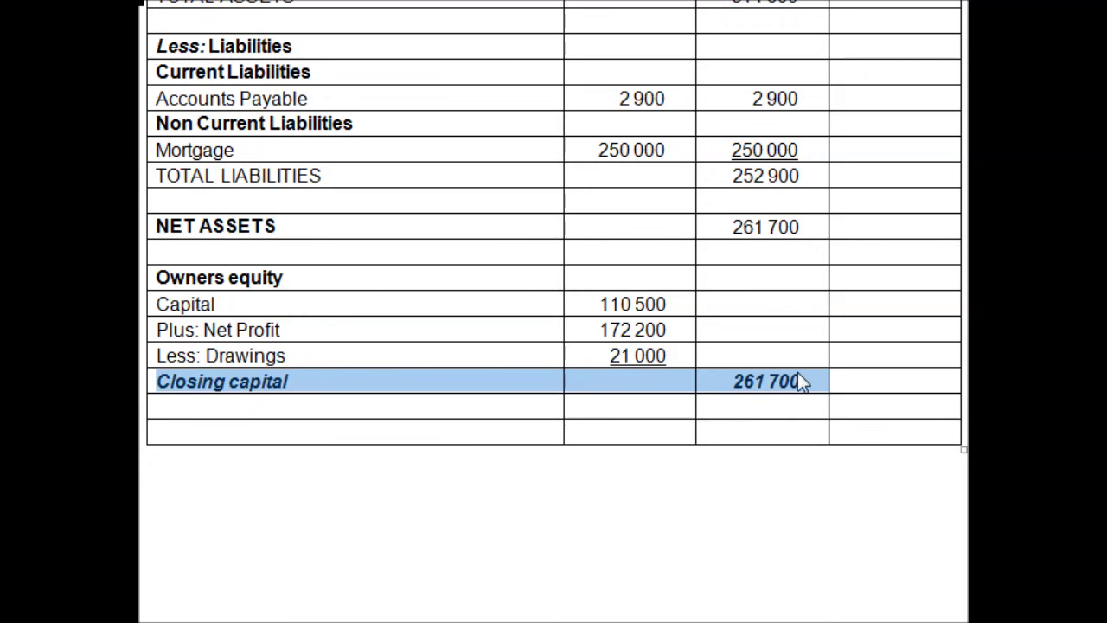
Step: Format the NET ASSETS row, including its figure, in bold italic to match the Closing capital row
left_click_drag(816, 228, 417, 231)
key("ctrl+b")
key("ctrl+i")
left_click(317, 381)
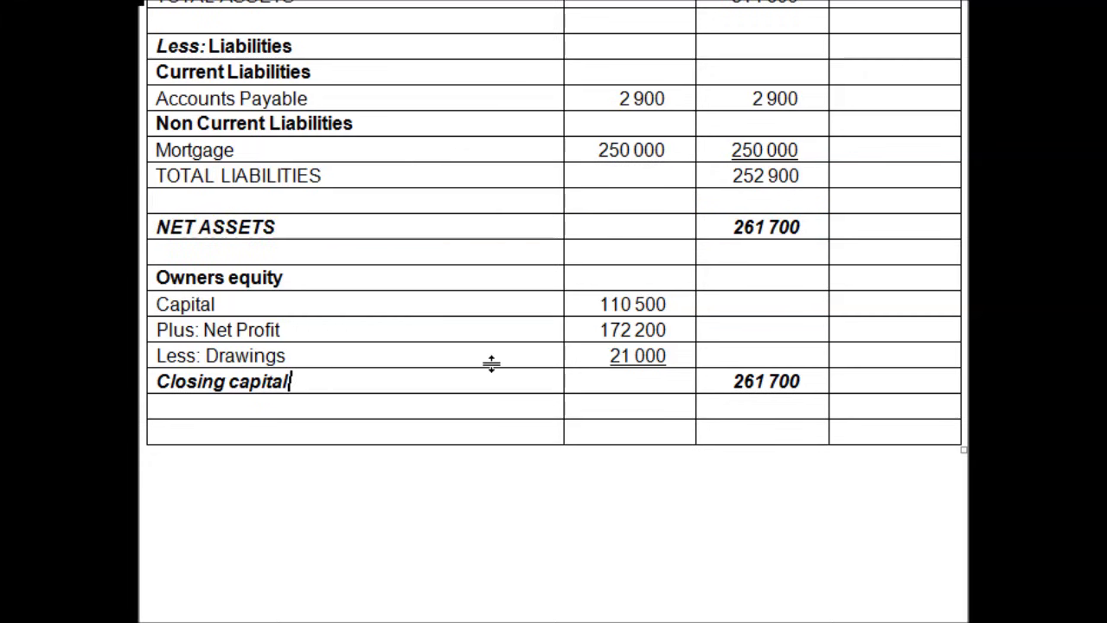
left_click(854, 227)
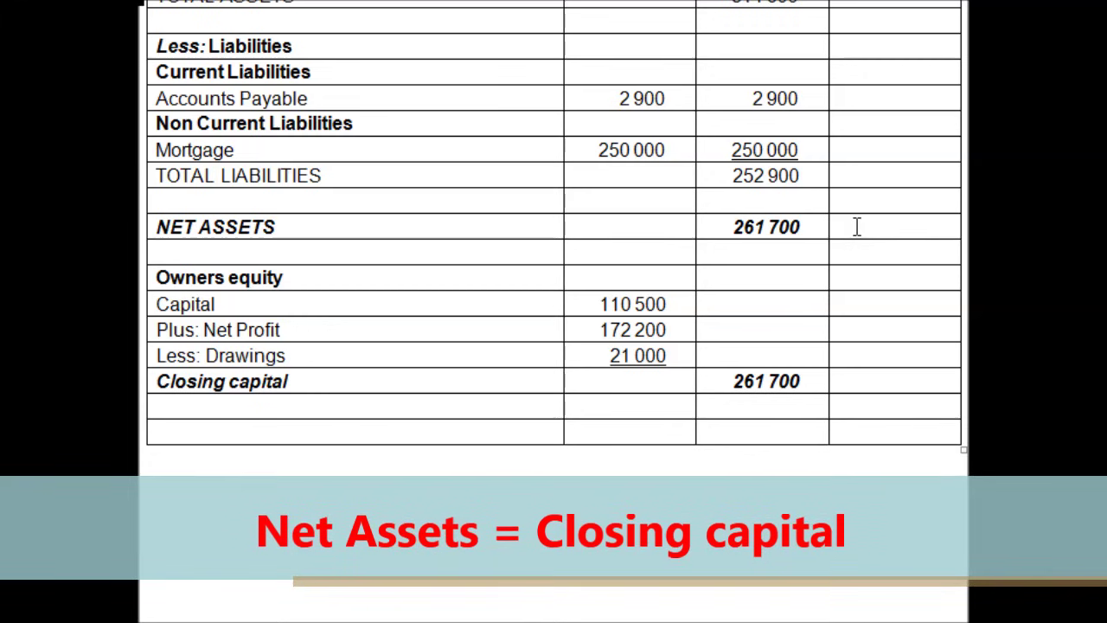
Step: Review the completed statement of financial position from Current Assets through Closing capital, comparing Net Assets with Closing capital
scroll(856, 227, "up", 2)
scroll(856, 226, "up", 7)
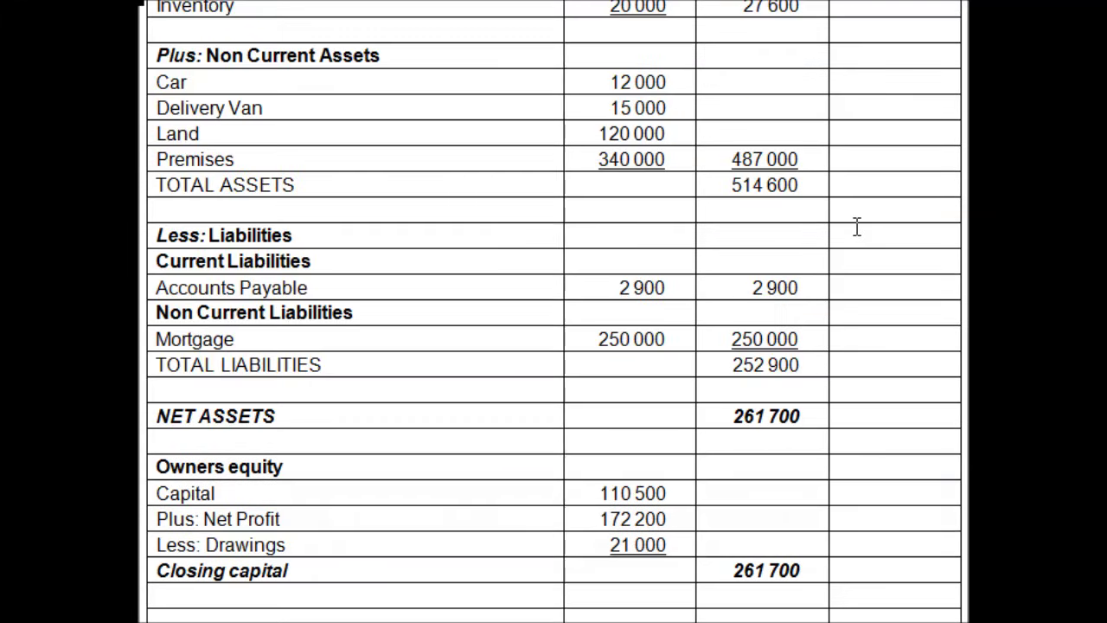
scroll(856, 227, "down", 1)
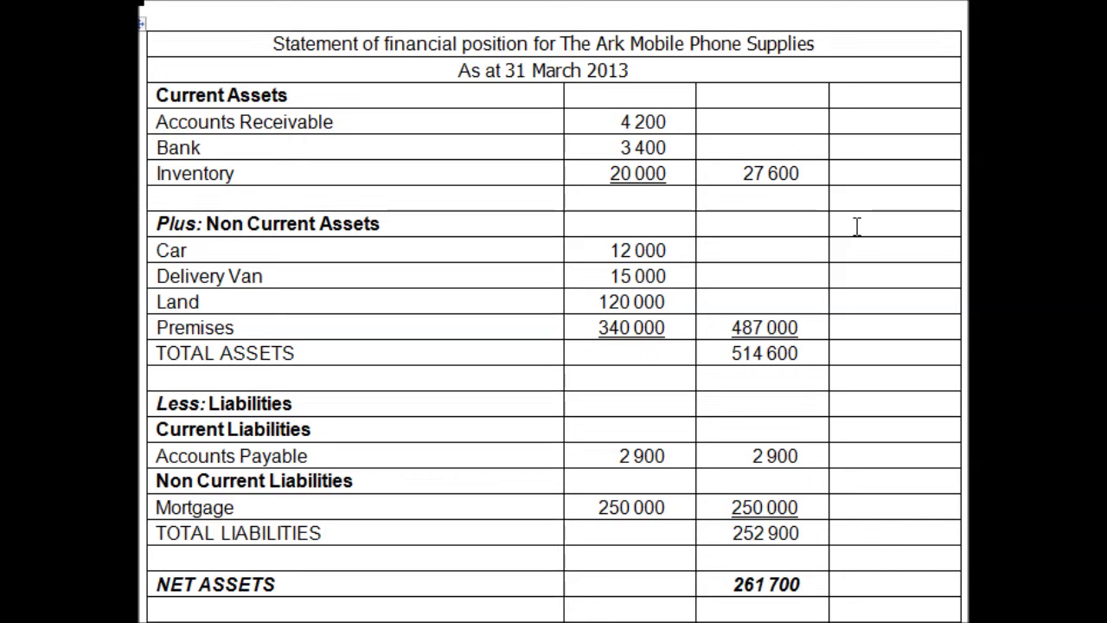
scroll(856, 227, "down", 2)
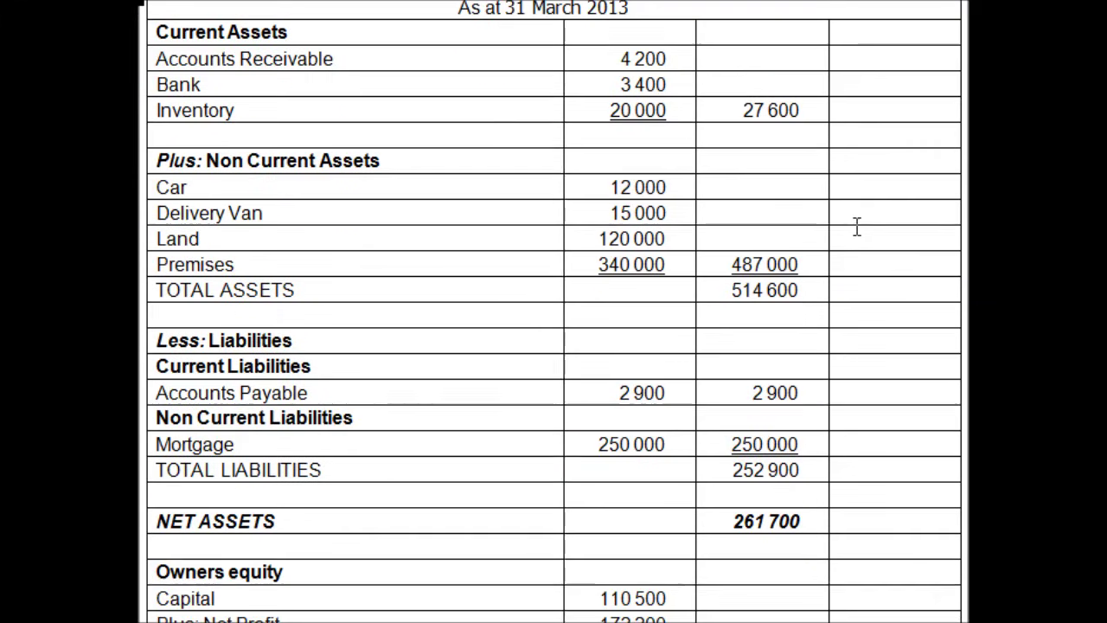
scroll(857, 227, "down", 4)
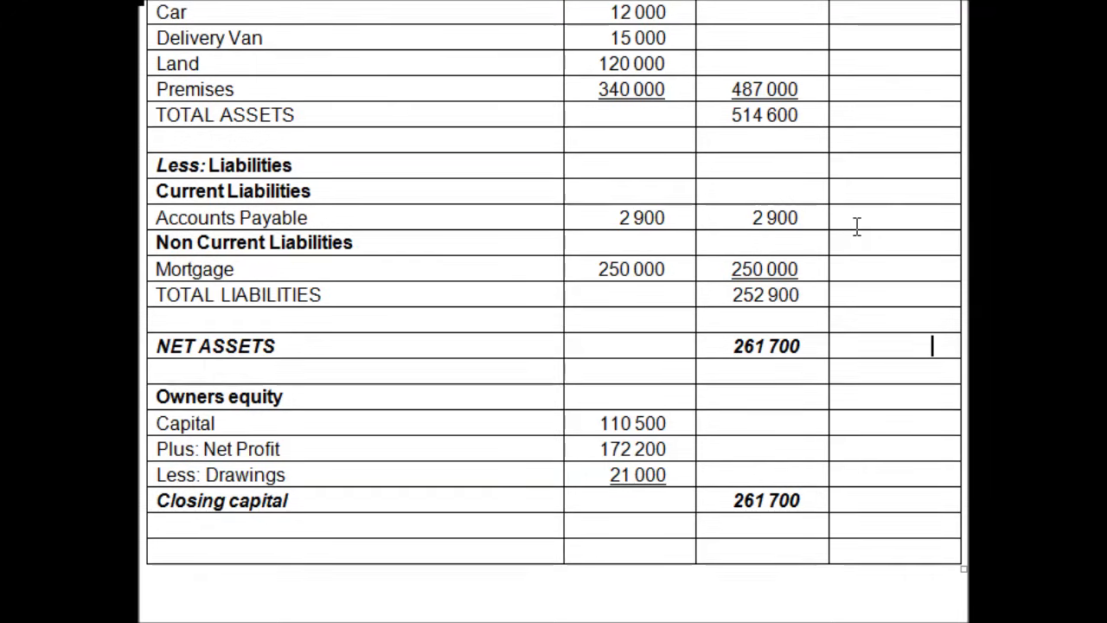
scroll(856, 227, "down", 2)
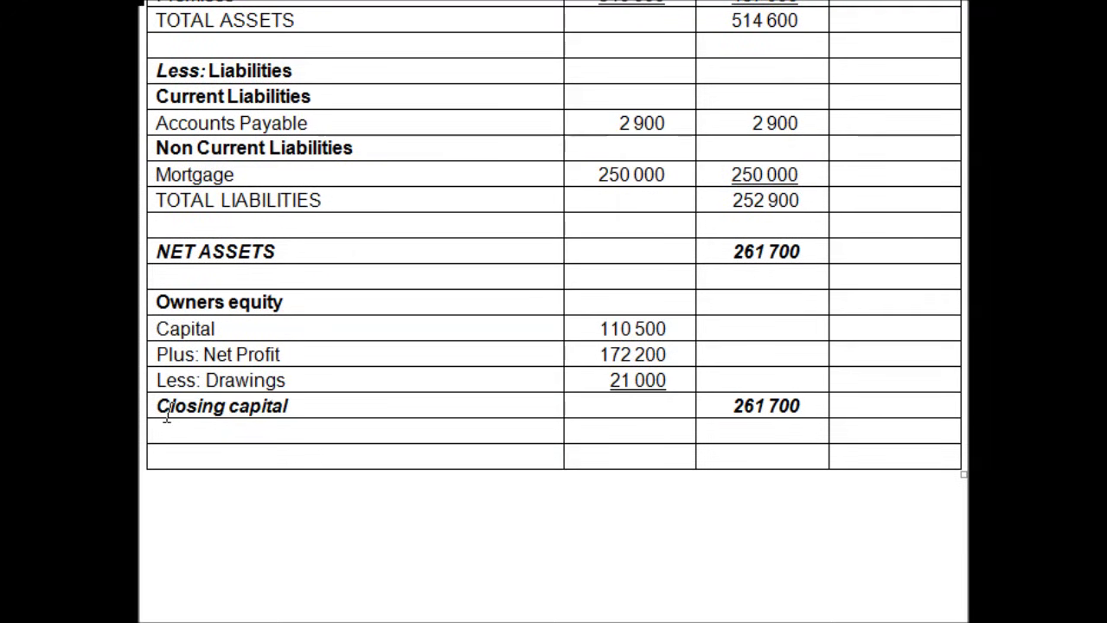
scroll(741, 385, "up", 7)
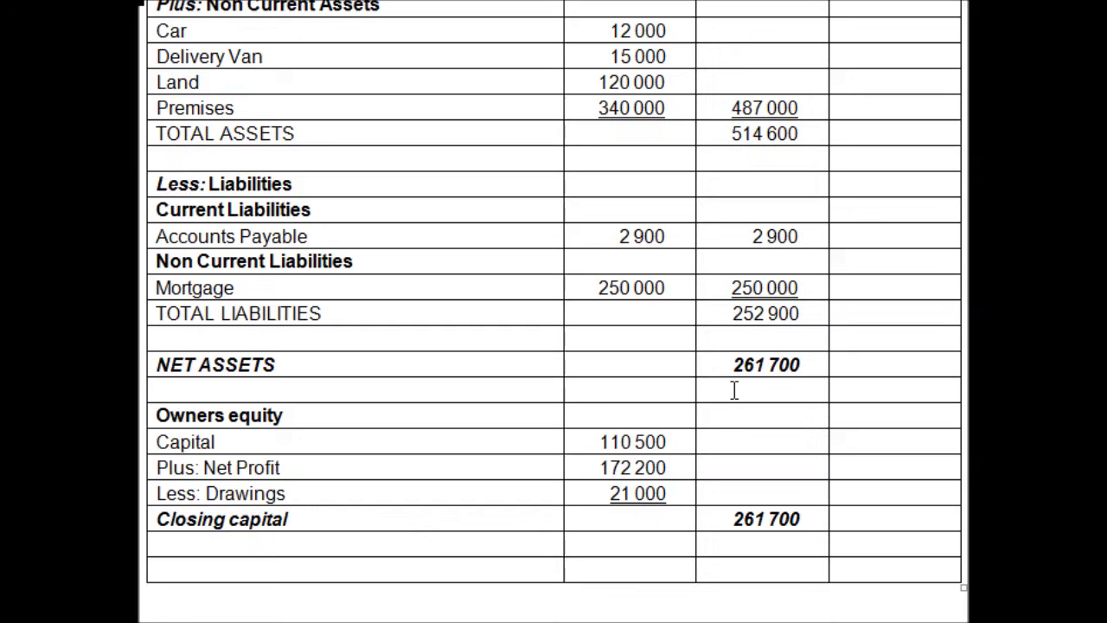
scroll(735, 390, "up", 1)
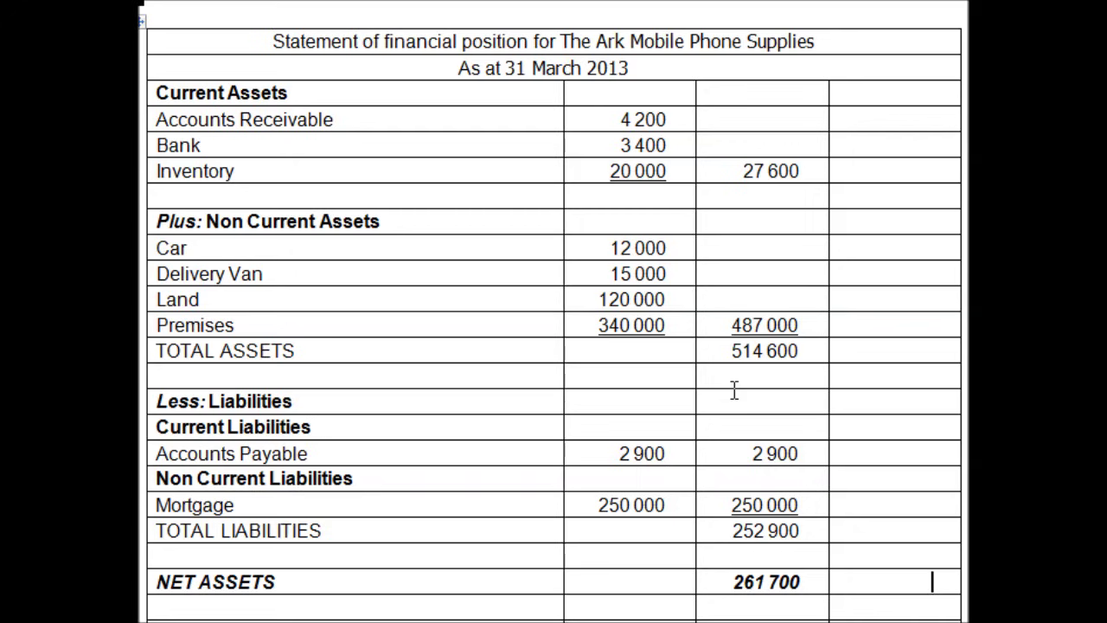
scroll(733, 390, "down", 3)
scroll(733, 390, "up", 3)
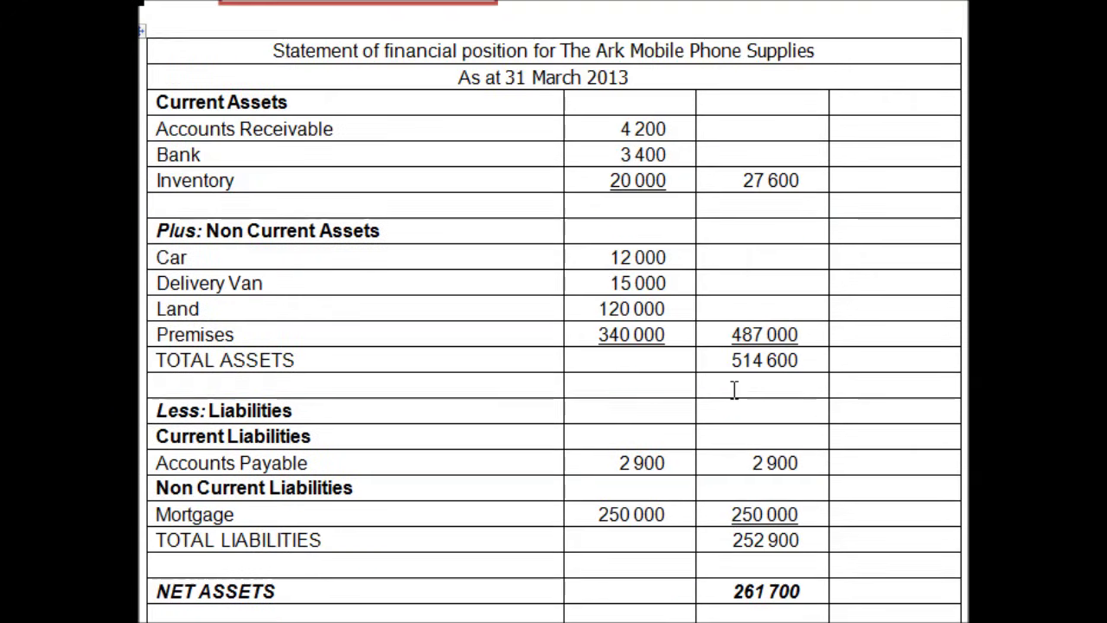
scroll(734, 390, "up", 1)
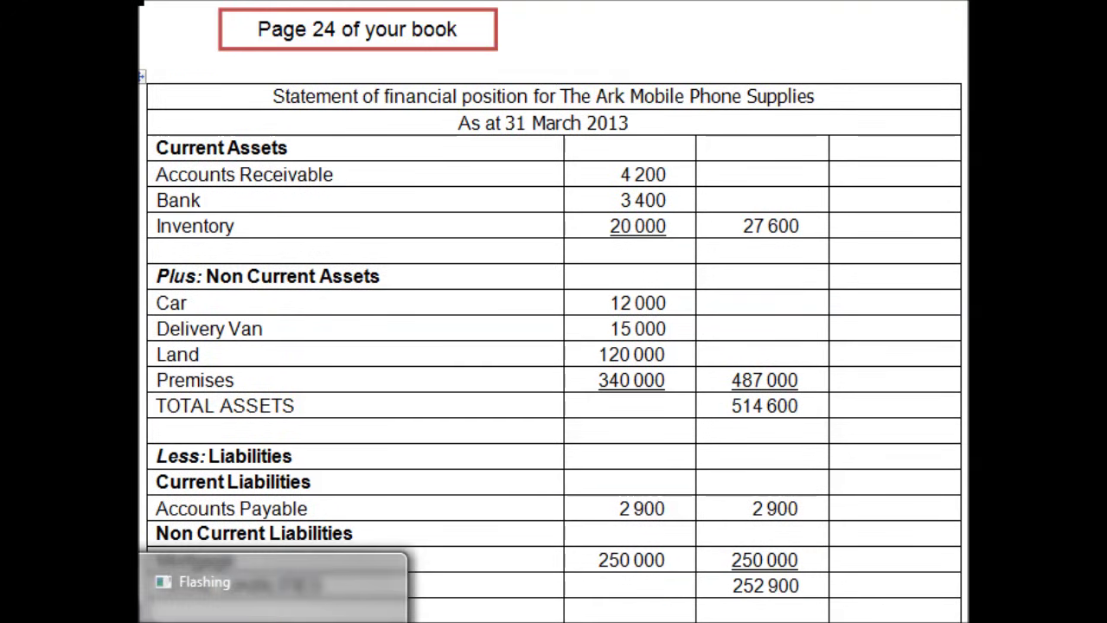